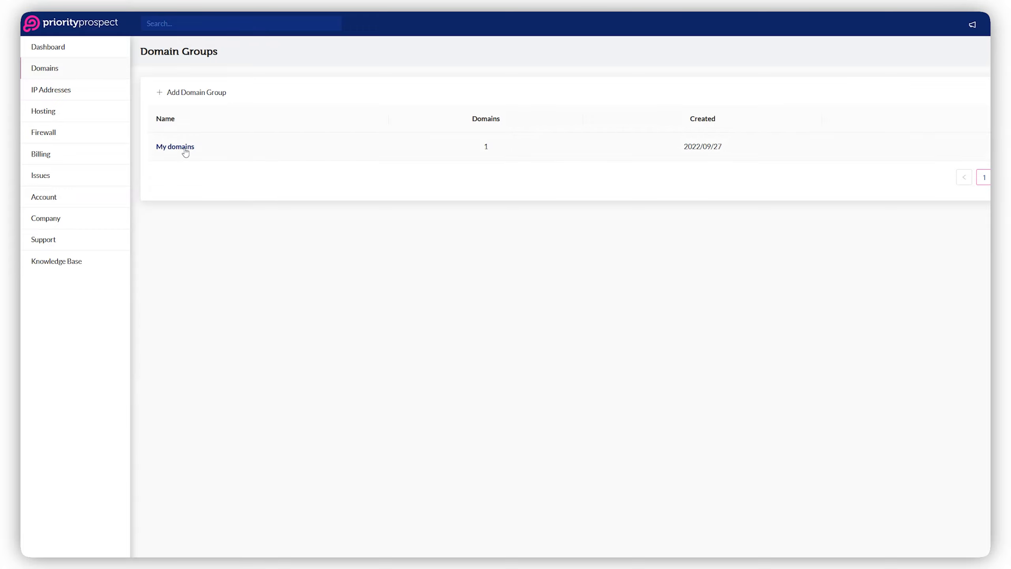
Step: Create a WordPress software preset named Super PBN in the My domains group
{"action": "left_click", "coordinate": [186, 152]}
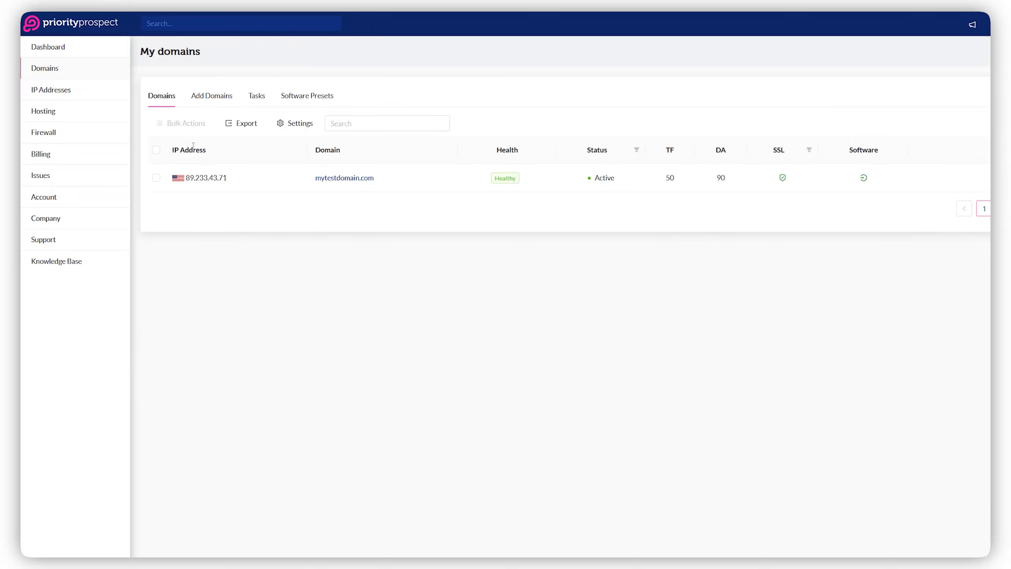
{"action": "left_click", "coordinate": [314, 99]}
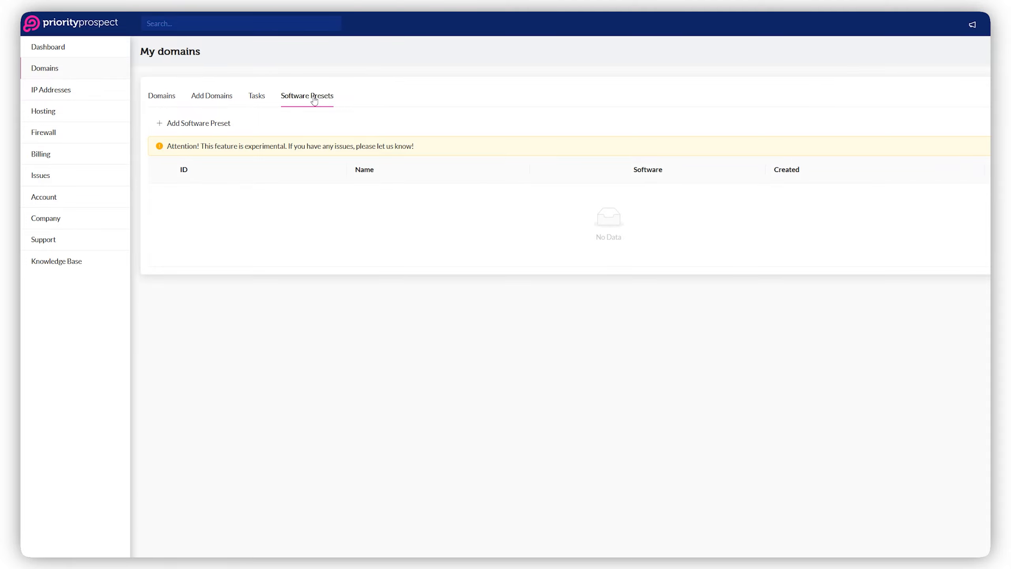
{"action": "left_click", "coordinate": [211, 124]}
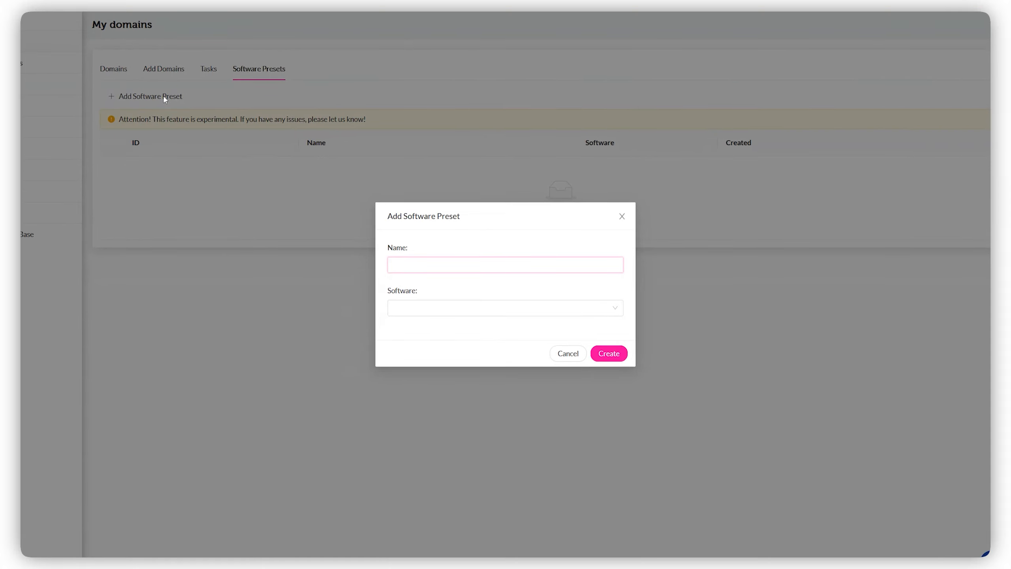
{"action": "type", "text": "Super PBN"}
{"action": "left_click", "coordinate": [467, 311]}
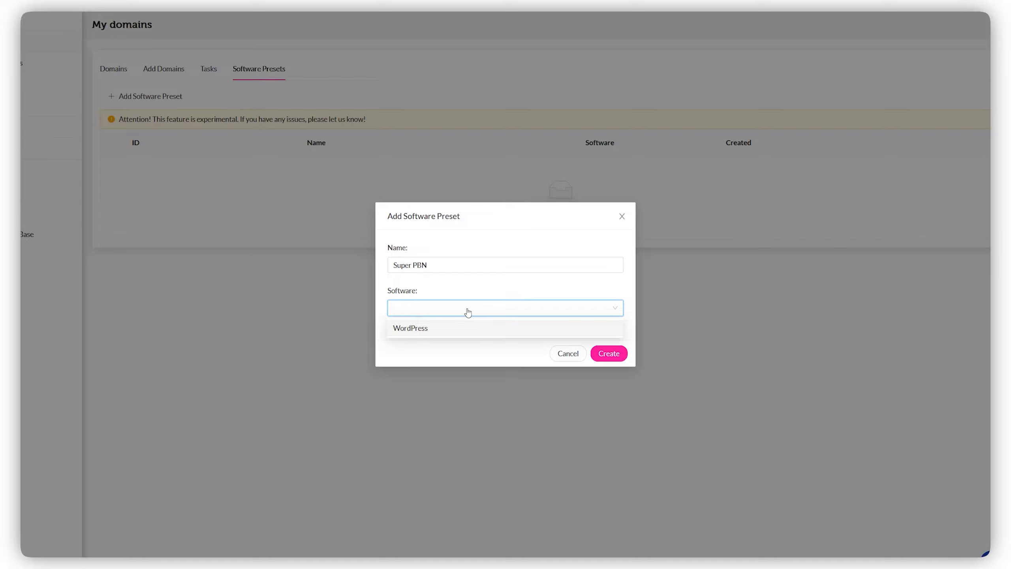
{"action": "left_click", "coordinate": [456, 330]}
{"action": "left_click", "coordinate": [607, 357]}
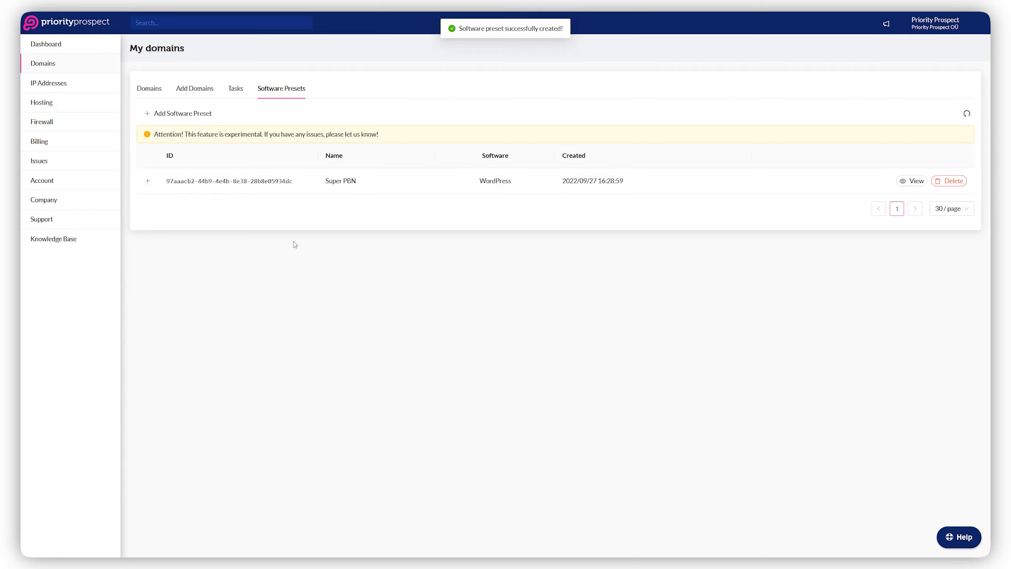
Step: Add a group named Optimization to the Super PBN preset, with type Plugins and action Install random
{"action": "left_click", "coordinate": [148, 181]}
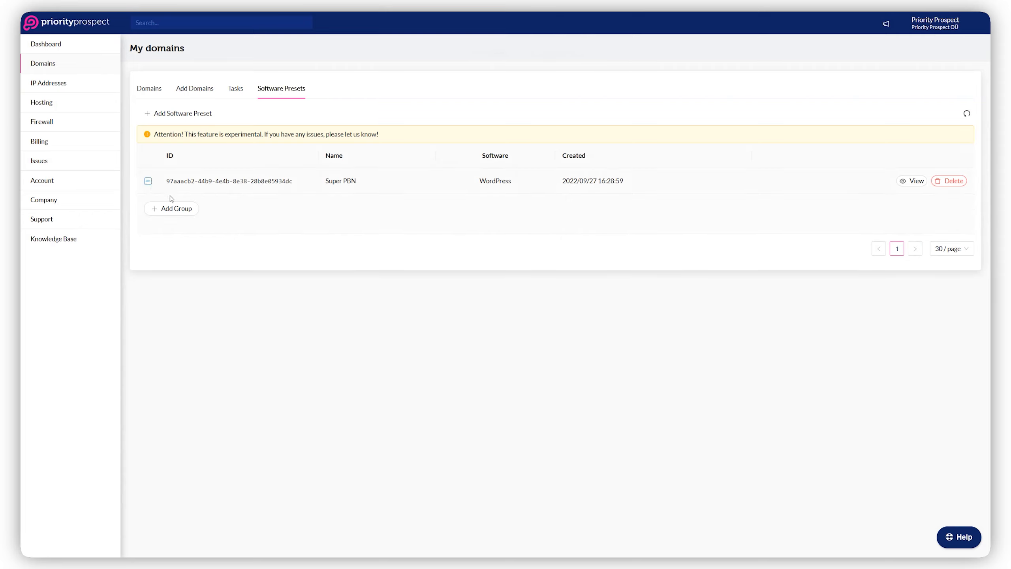
{"action": "left_click", "coordinate": [185, 214]}
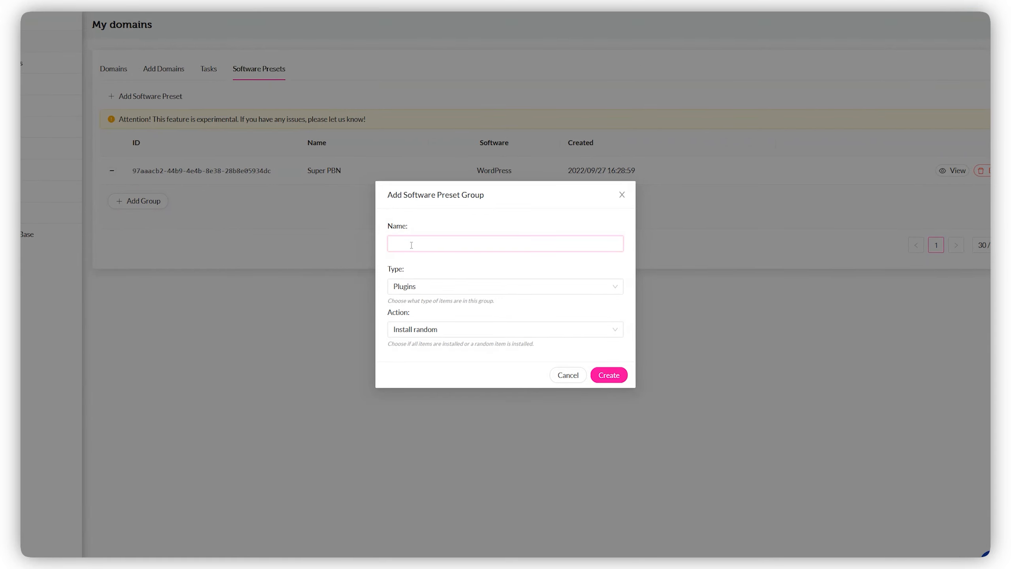
{"action": "type", "text": "Optimization"}
{"action": "left_click", "coordinate": [424, 291]}
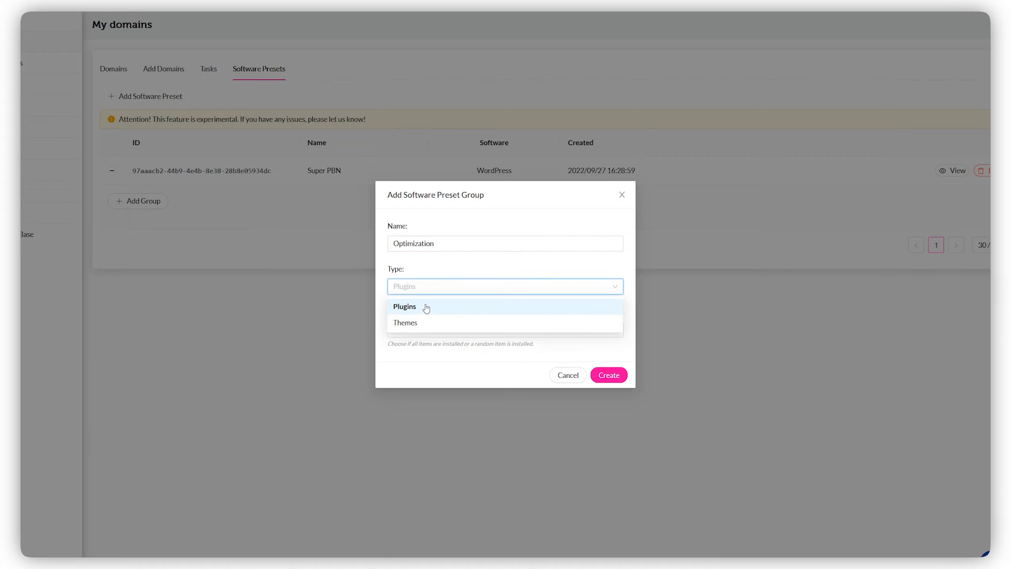
{"action": "left_click", "coordinate": [426, 308]}
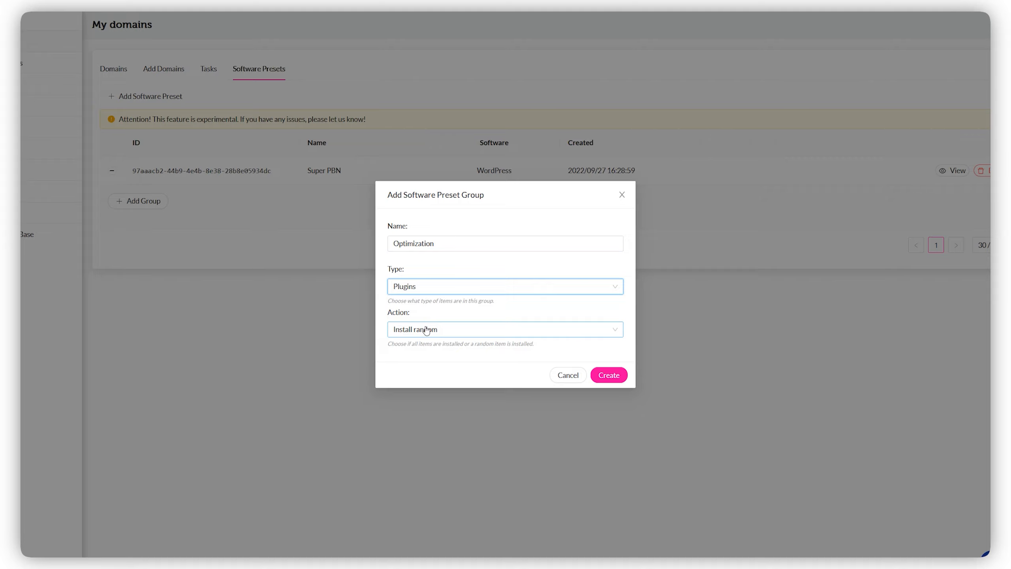
{"action": "left_click", "coordinate": [523, 333]}
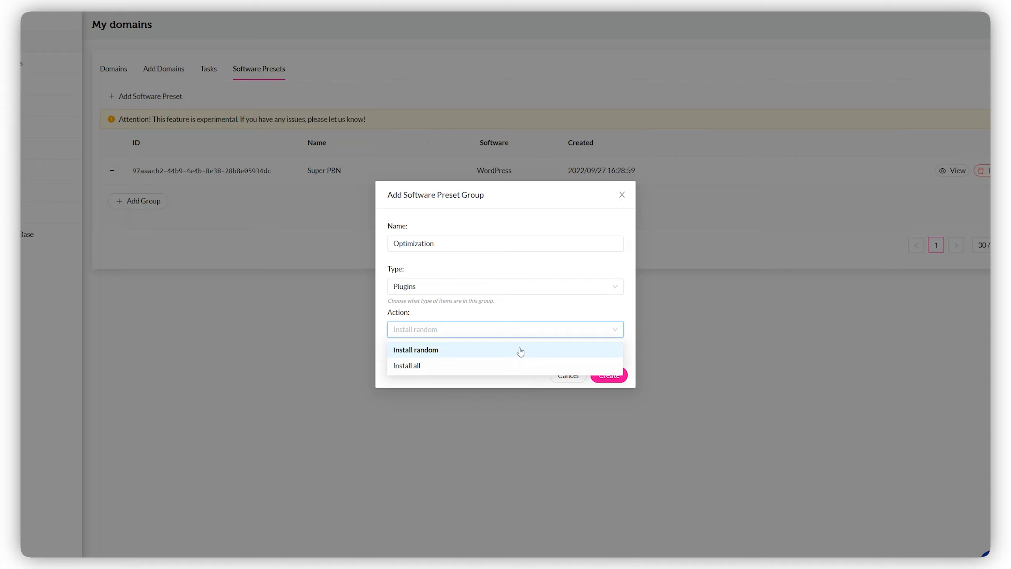
{"action": "left_click", "coordinate": [520, 349]}
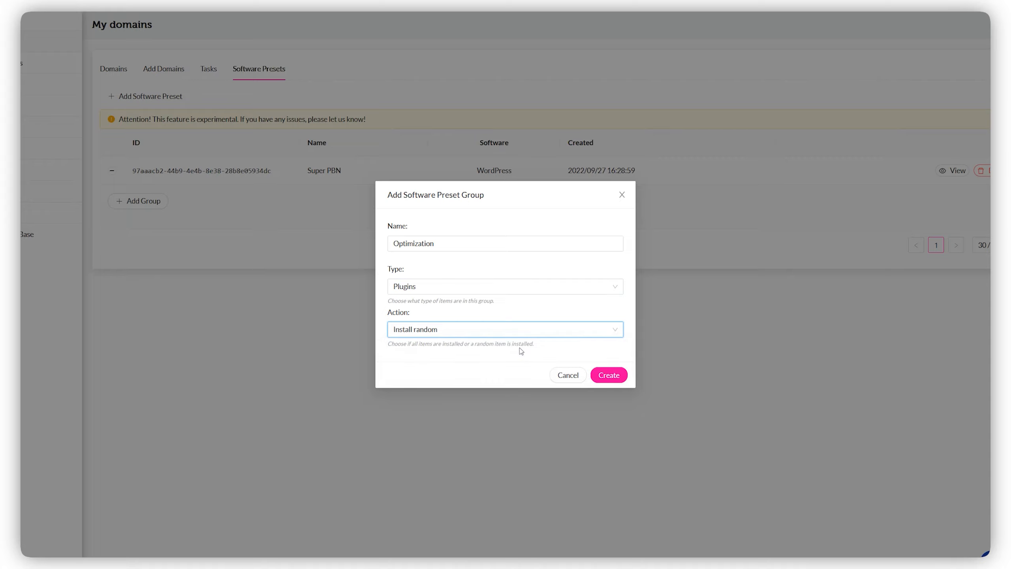
{"action": "left_click", "coordinate": [607, 375]}
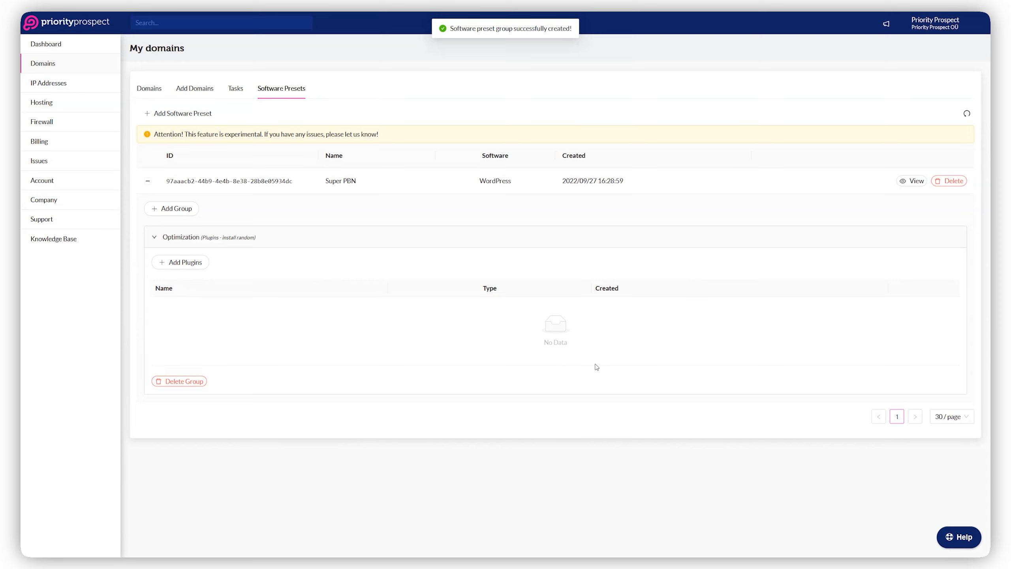
Step: Search for "cache" plugins for the Optimization group and select LiteSpeed Cache
{"action": "left_click", "coordinate": [198, 264]}
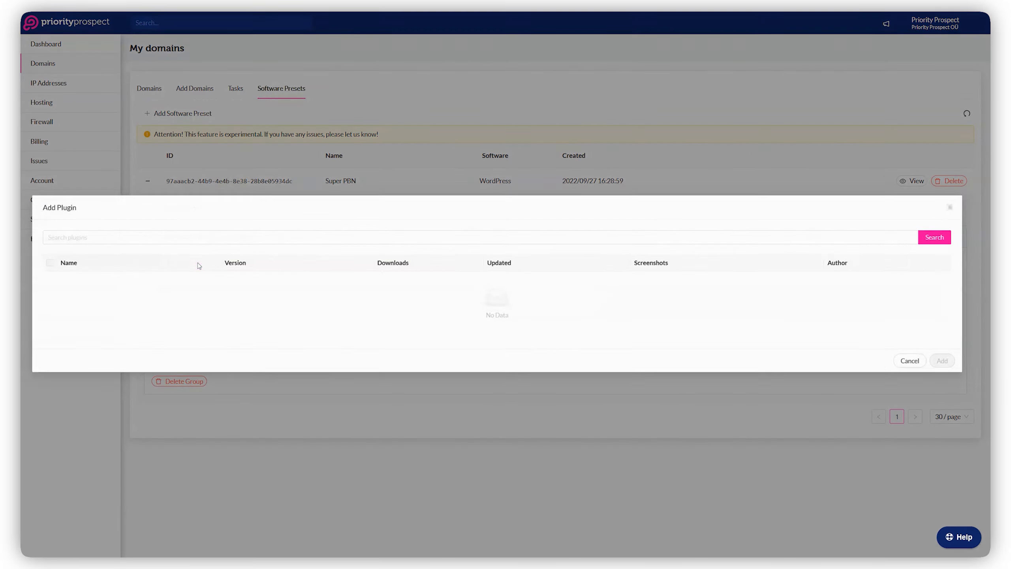
{"action": "left_click", "coordinate": [201, 235]}
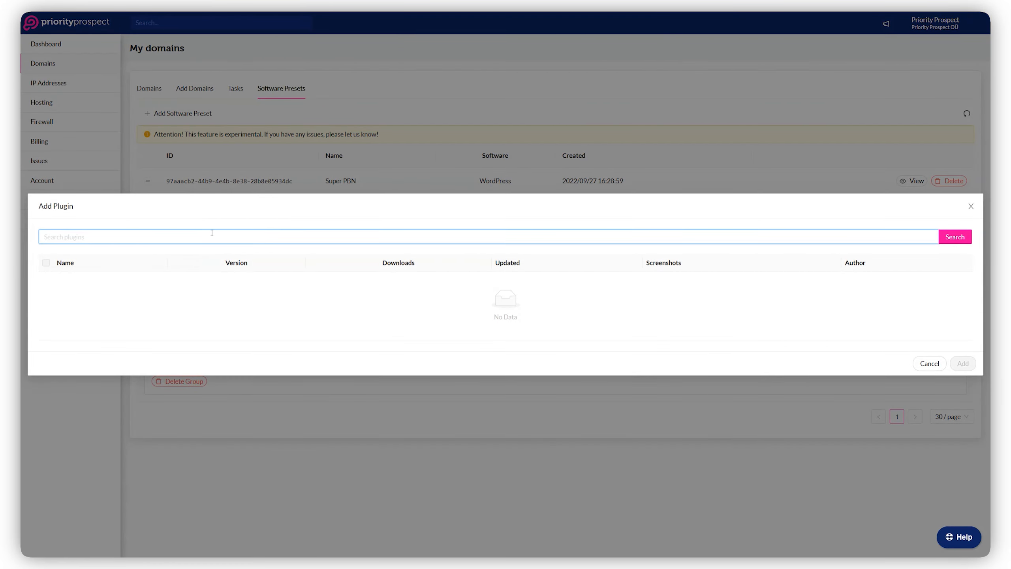
{"action": "type", "text": "cache"}
{"action": "key", "text": "Return"}
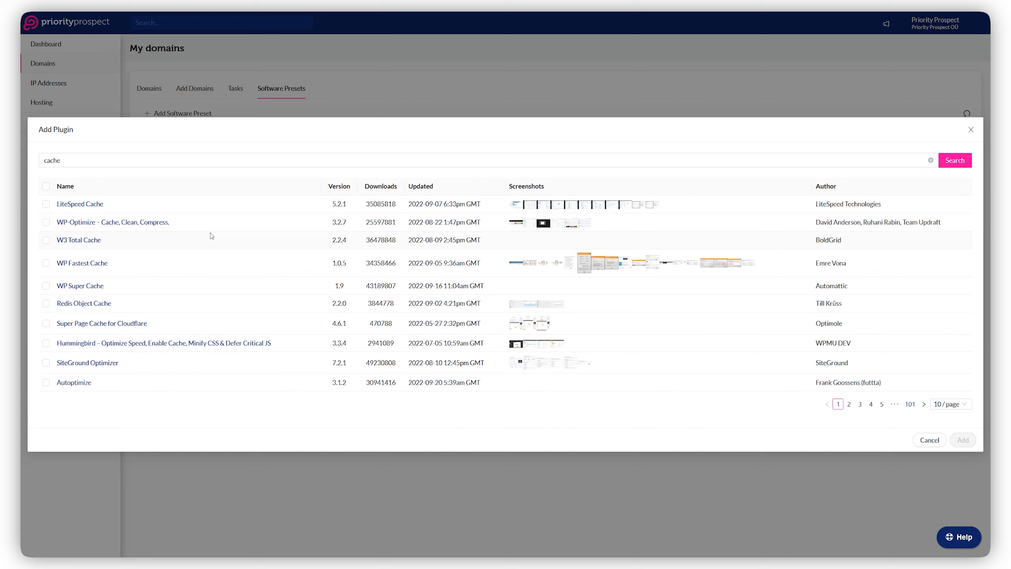
{"action": "left_click_drag", "start_coordinate": [106, 205], "coordinate": [44, 207]}
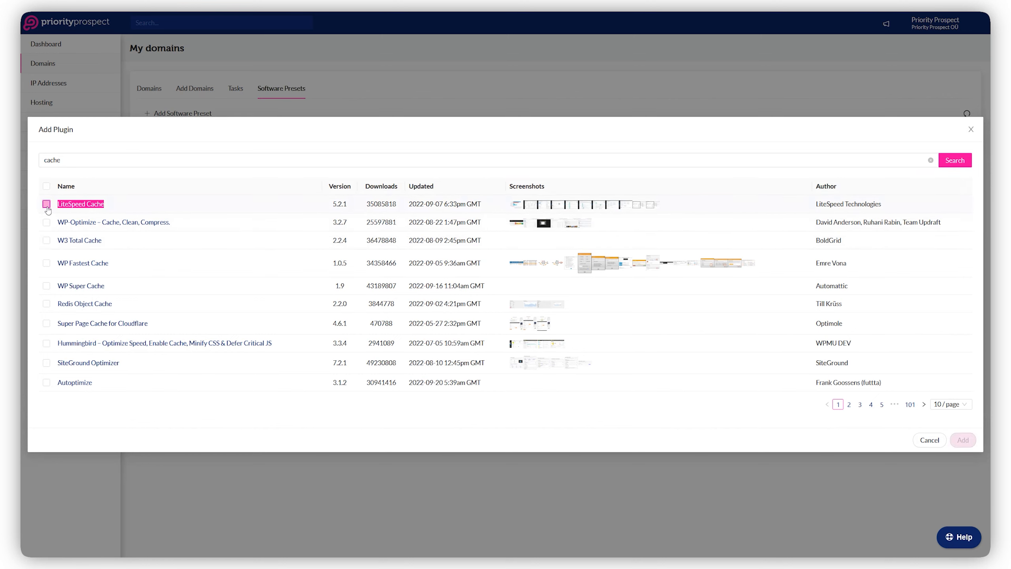
{"action": "left_click", "coordinate": [46, 204]}
{"action": "left_click", "coordinate": [124, 207]}
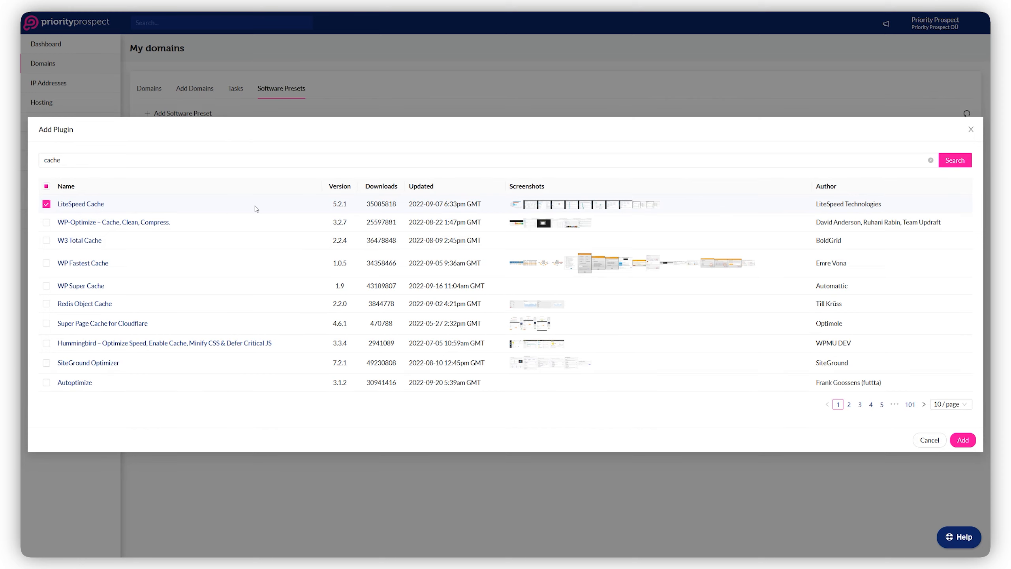
Step: Preview two LiteSpeed Cache screenshots and add it with W3 Total Cache, WP Fastest Cache and WP Super Cache to the Optimization group
{"action": "left_click", "coordinate": [516, 208]}
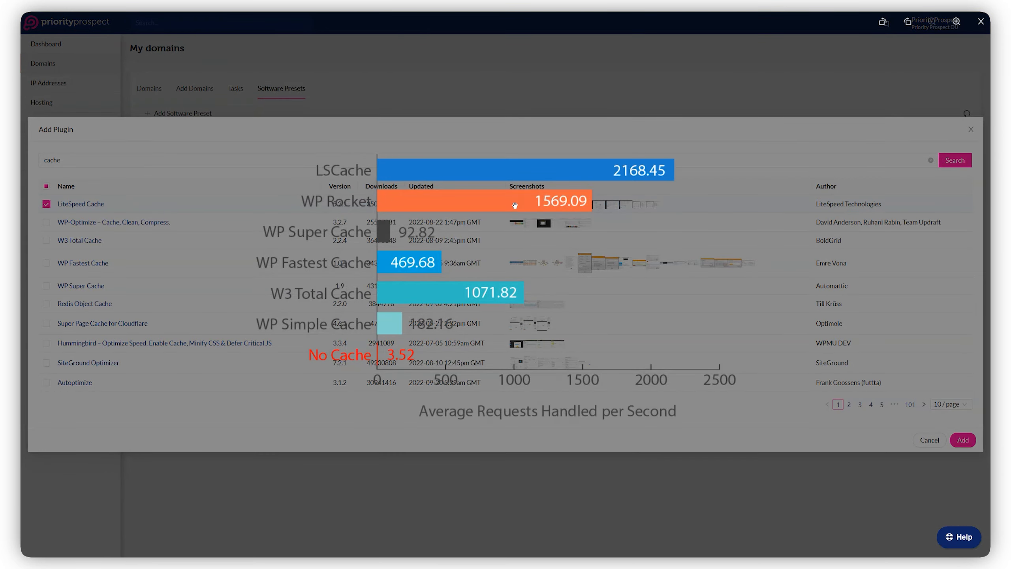
{"action": "left_click", "coordinate": [507, 202]}
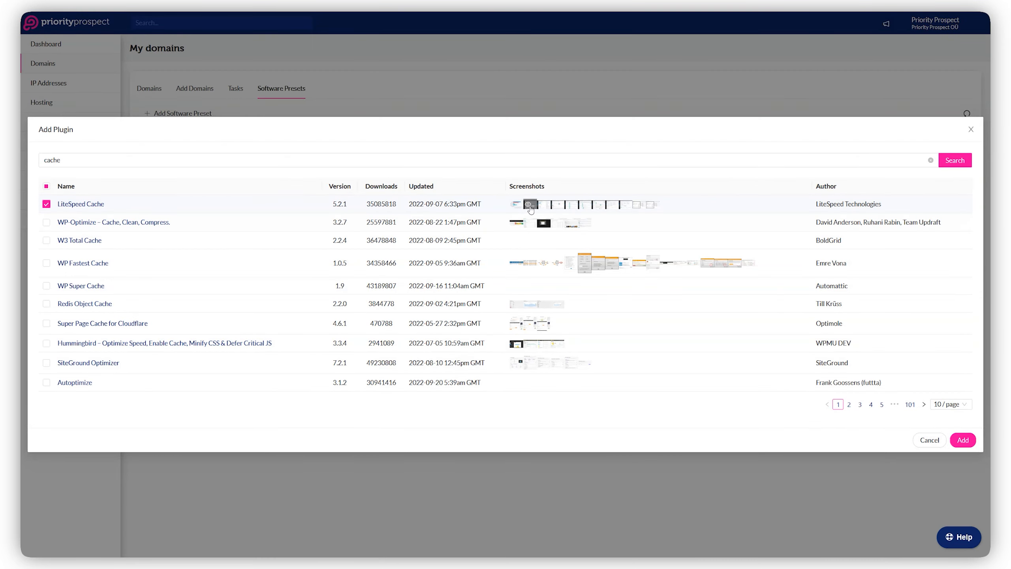
{"action": "left_click", "coordinate": [517, 205]}
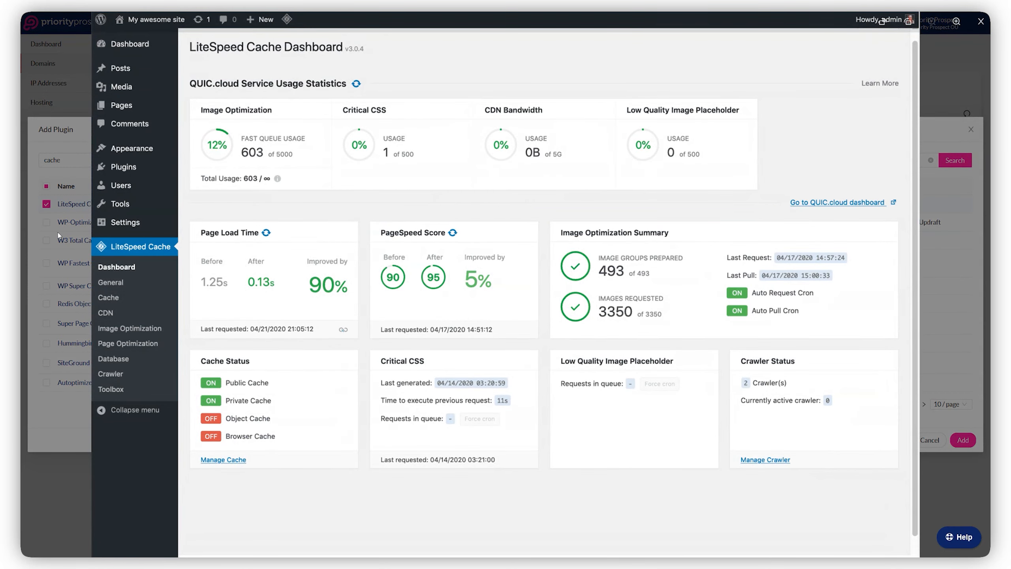
{"action": "left_click", "coordinate": [59, 235]}
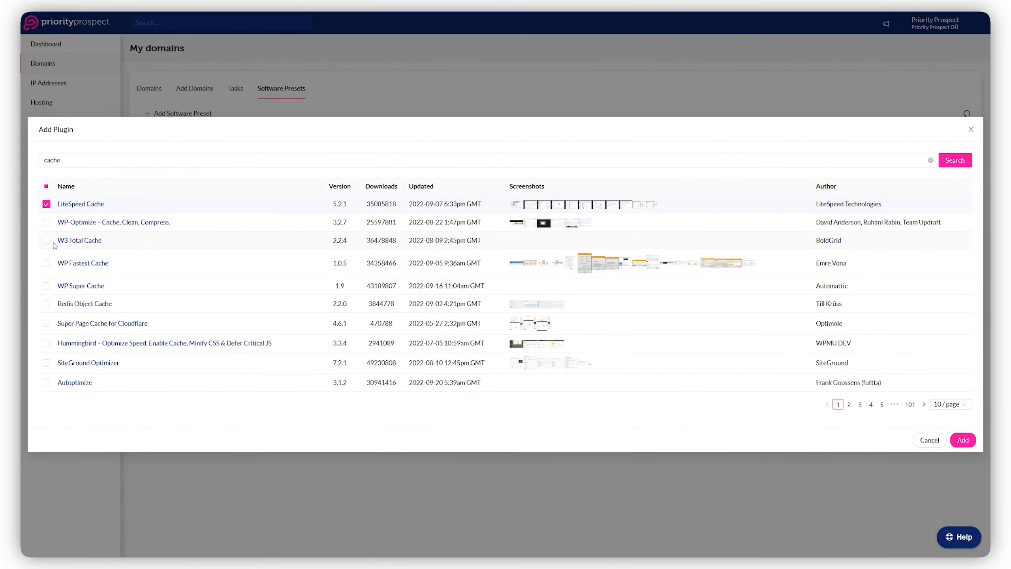
{"action": "left_click", "coordinate": [47, 243]}
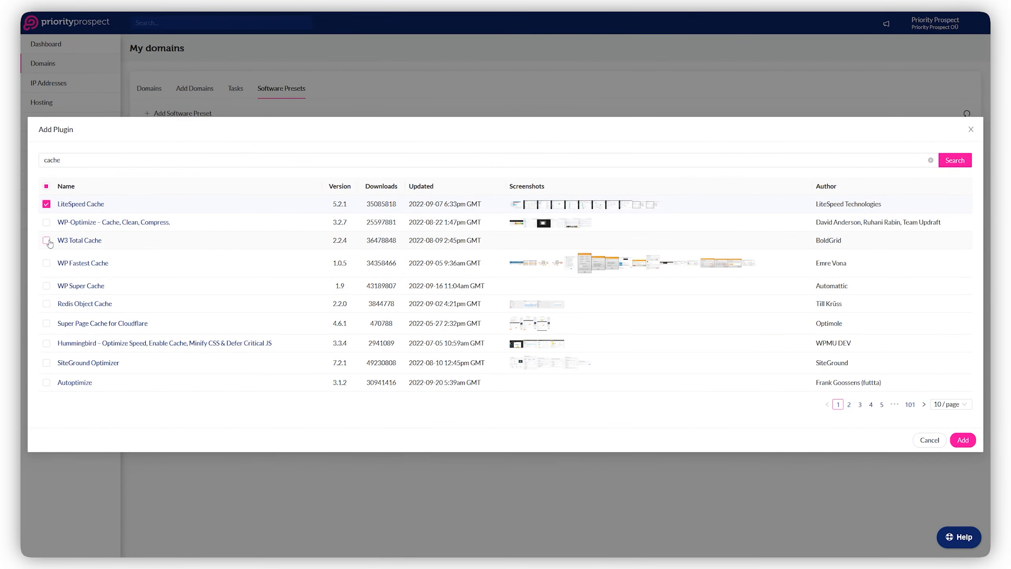
{"action": "left_click", "coordinate": [47, 264]}
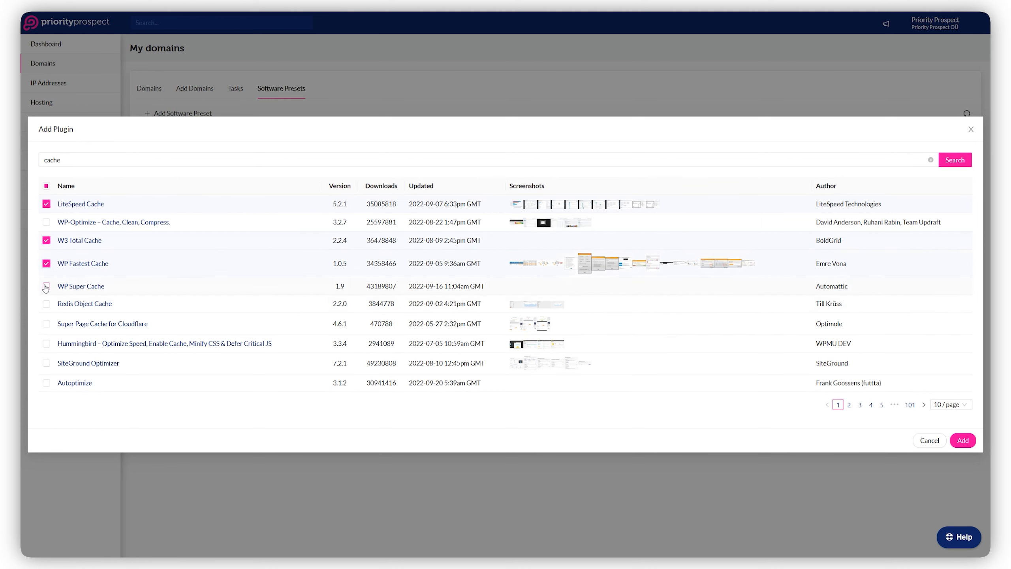
{"action": "left_click", "coordinate": [46, 286]}
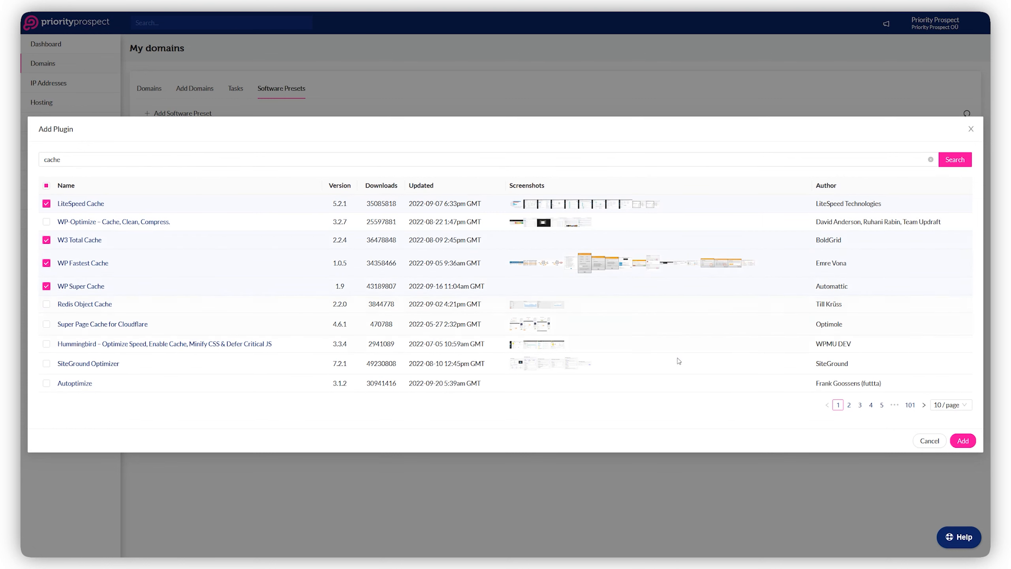
{"action": "left_click", "coordinate": [963, 441]}
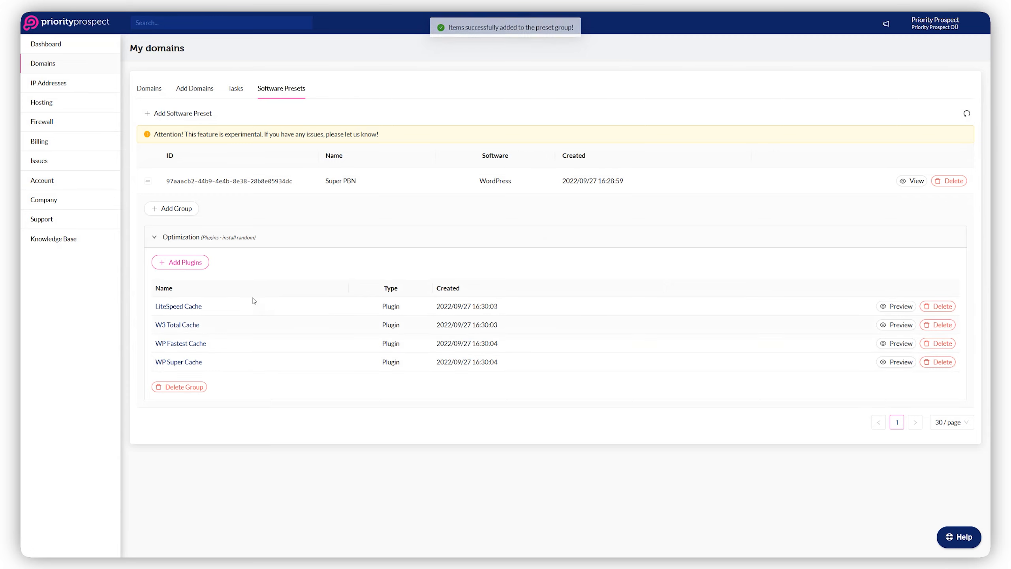
Step: Add a second group named SEO to the Super PBN preset, with type Plugins and action Install random
{"action": "left_click", "coordinate": [190, 211]}
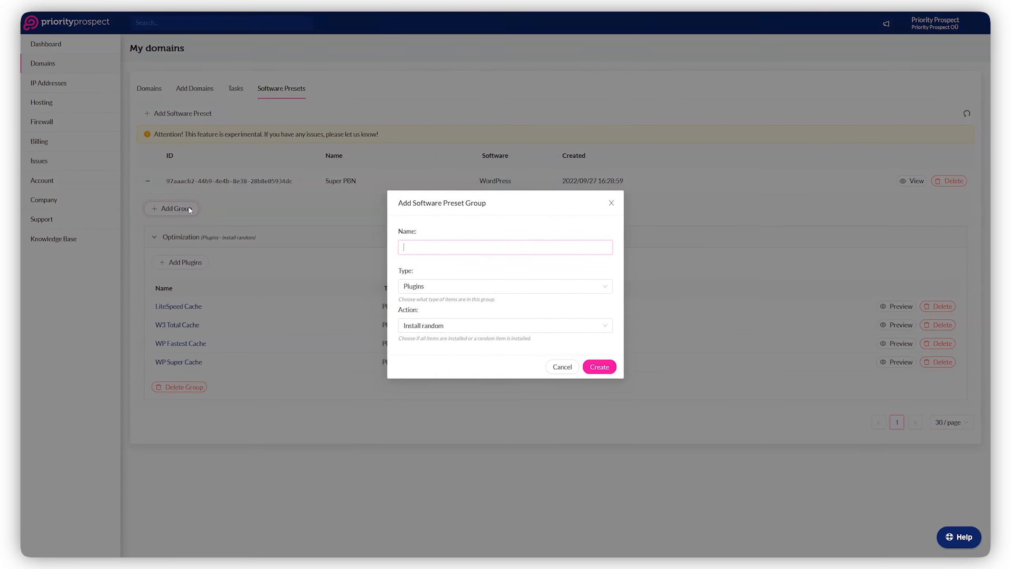
{"action": "type", "text": "SEO"}
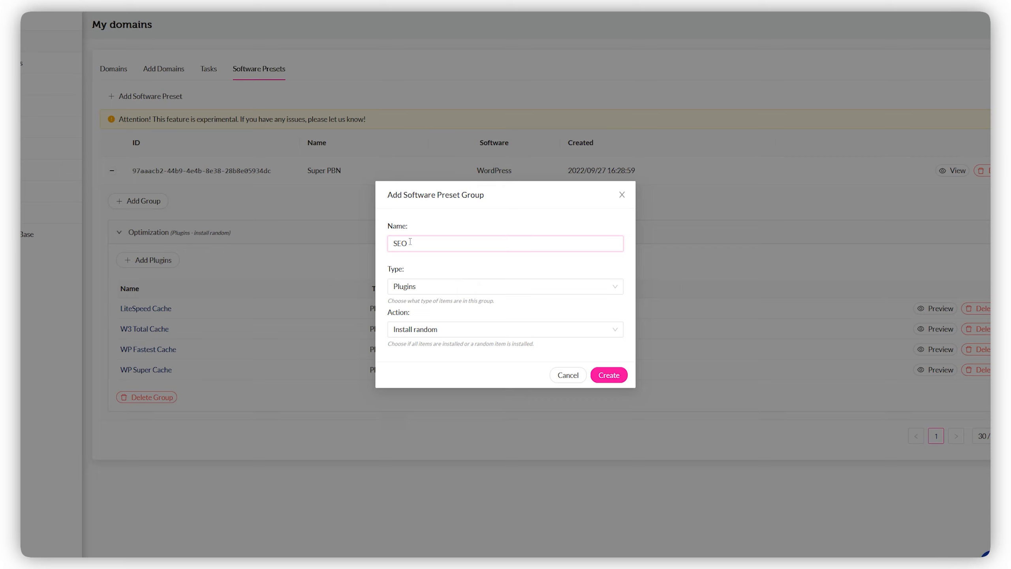
{"action": "left_click", "coordinate": [433, 291]}
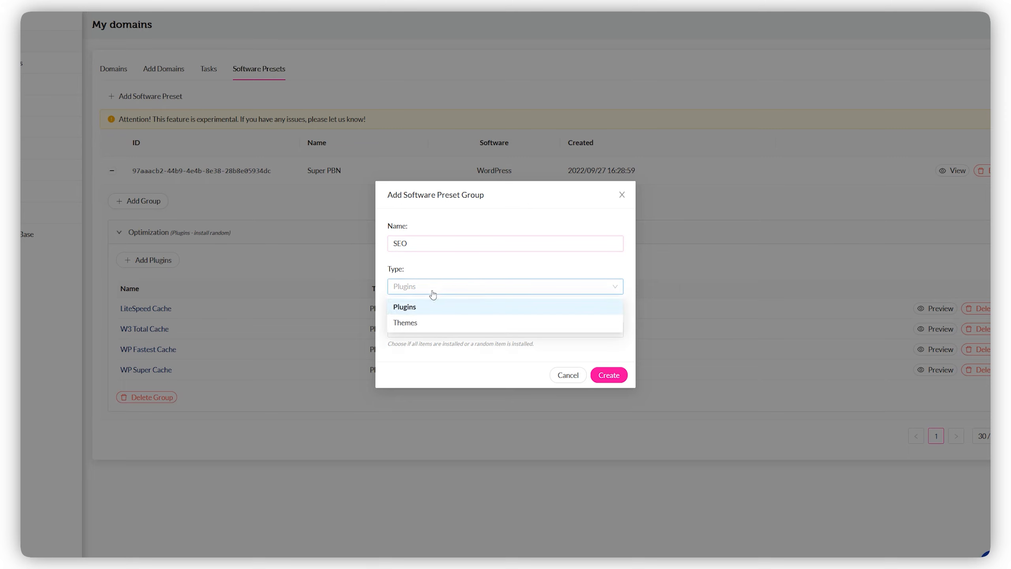
{"action": "left_click", "coordinate": [436, 306]}
{"action": "left_click", "coordinate": [439, 329]}
{"action": "left_click", "coordinate": [439, 329]}
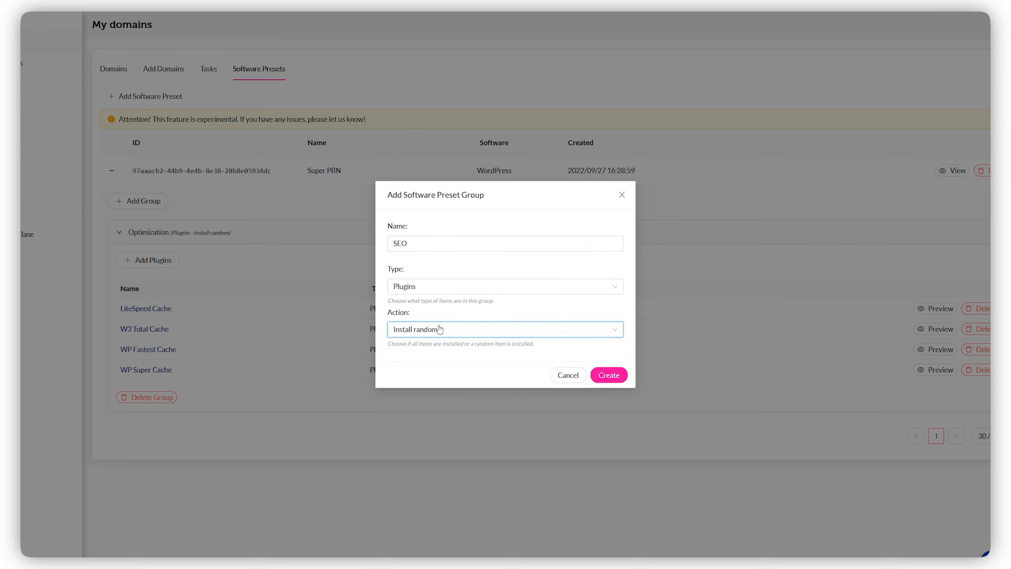
{"action": "left_click", "coordinate": [613, 376]}
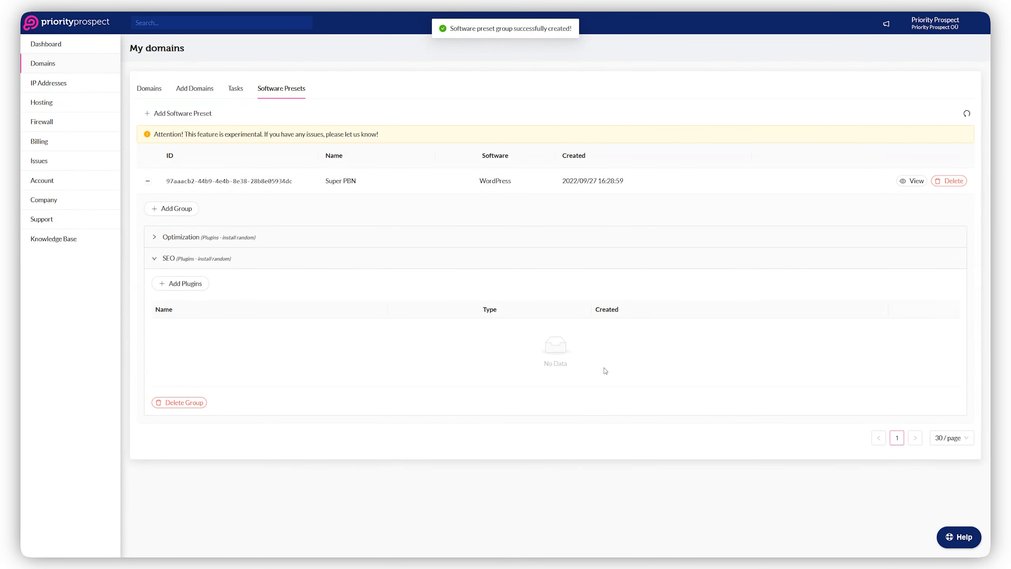
Step: Search for "seo" plugins and add Yoast SEO, All in One SEO and Rank Math SEO to the SEO group
{"action": "left_click", "coordinate": [198, 285]}
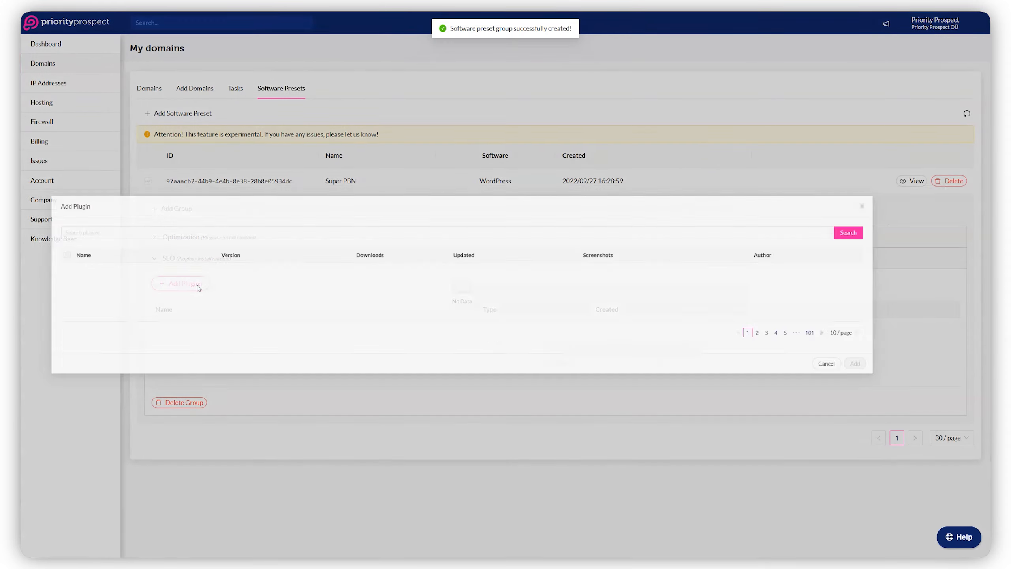
{"action": "left_click", "coordinate": [195, 219]}
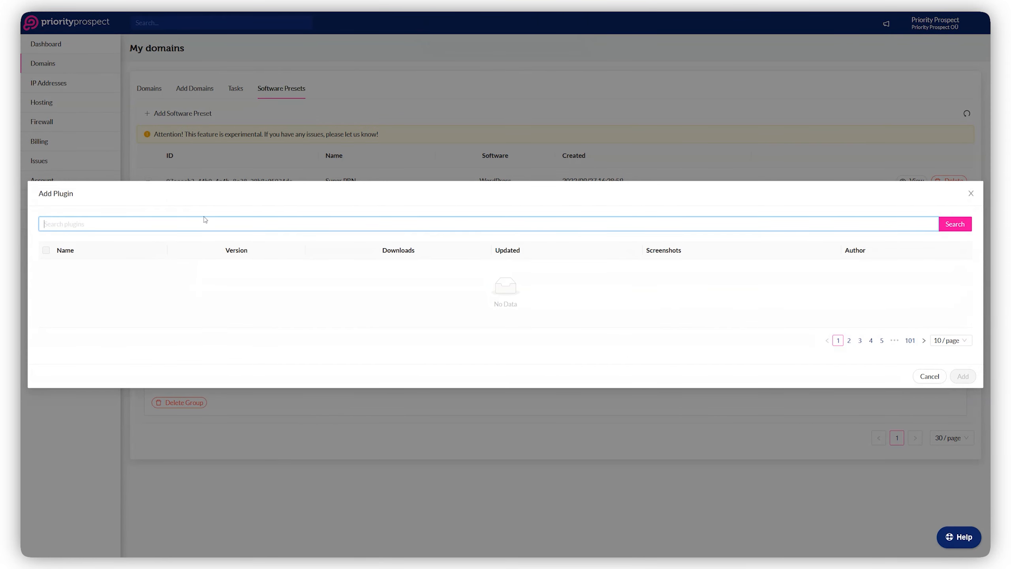
{"action": "type", "text": "seo"}
{"action": "key", "text": "Return"}
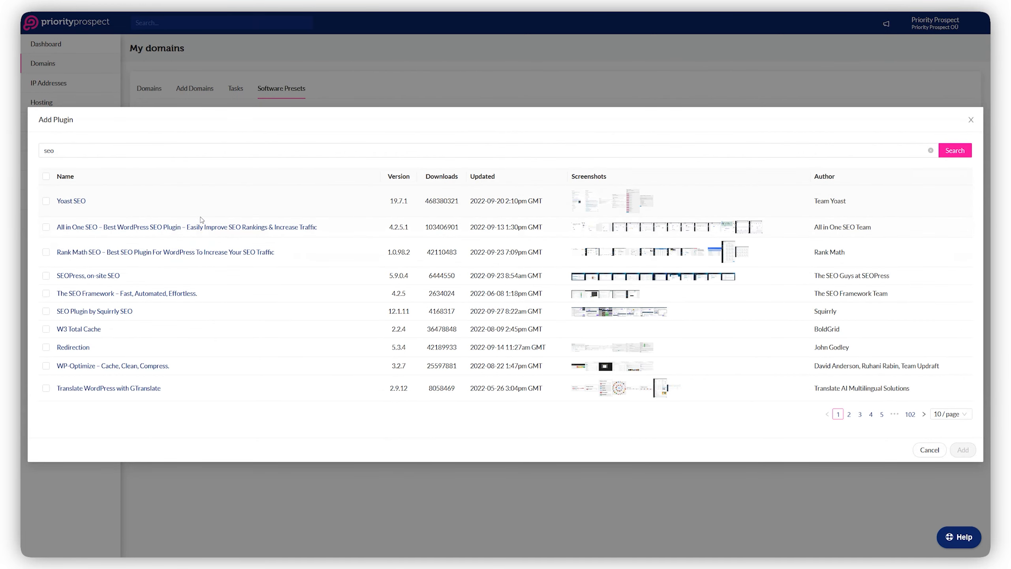
{"action": "left_click", "coordinate": [46, 201]}
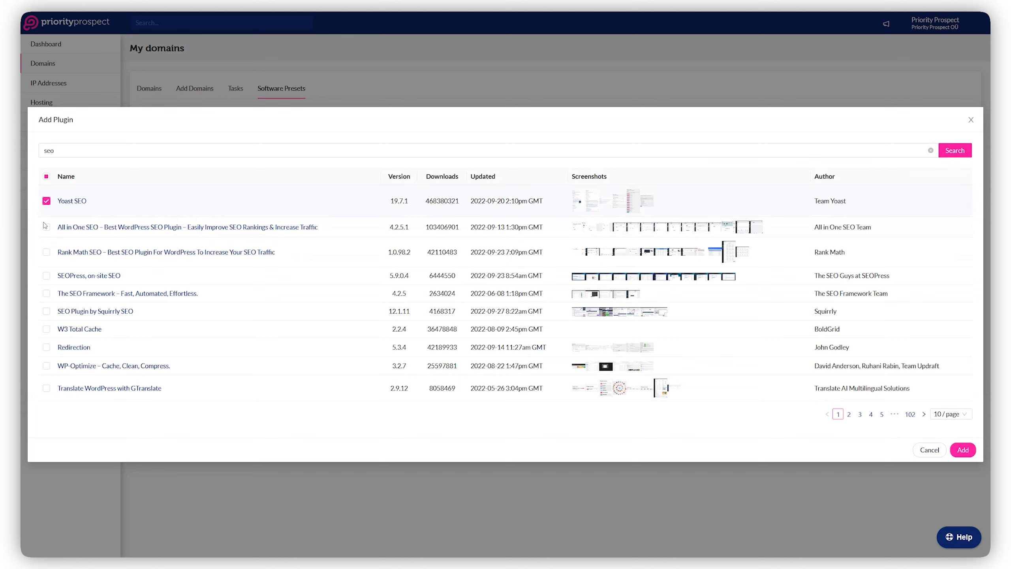
{"action": "left_click", "coordinate": [46, 226]}
{"action": "left_click", "coordinate": [46, 252]}
{"action": "left_click", "coordinate": [962, 452]}
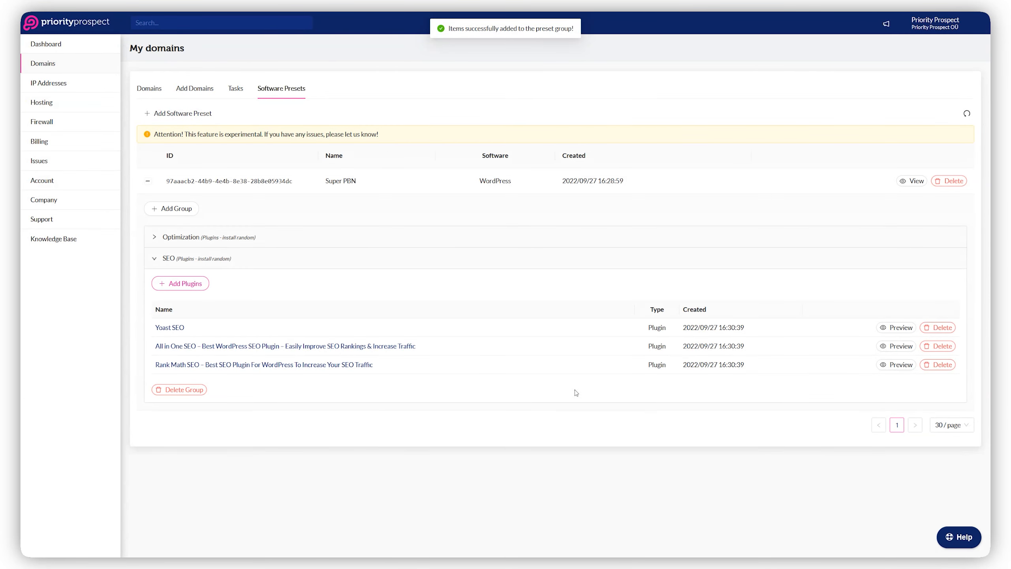
Step: Review the plugins in the Optimization and SEO groups, and add a third group named Themes with type Themes and action Install random
{"action": "left_click", "coordinate": [269, 241]}
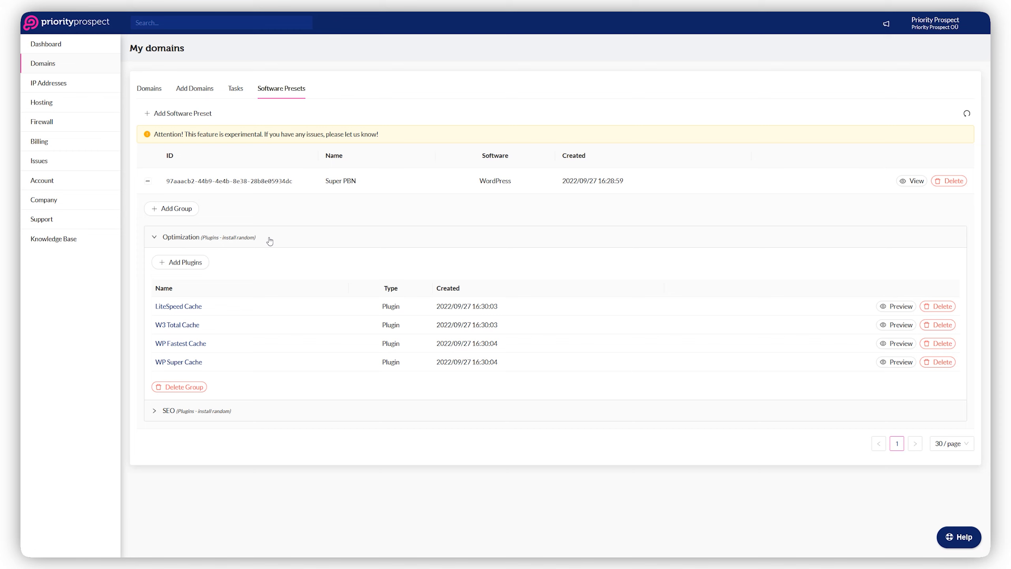
{"action": "left_click", "coordinate": [272, 413]}
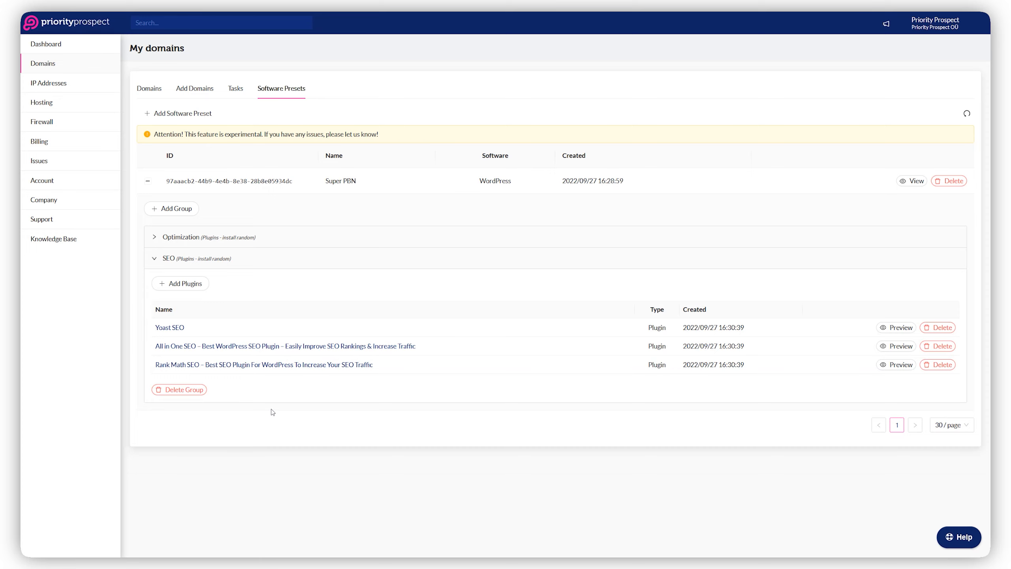
{"action": "left_click", "coordinate": [174, 210]}
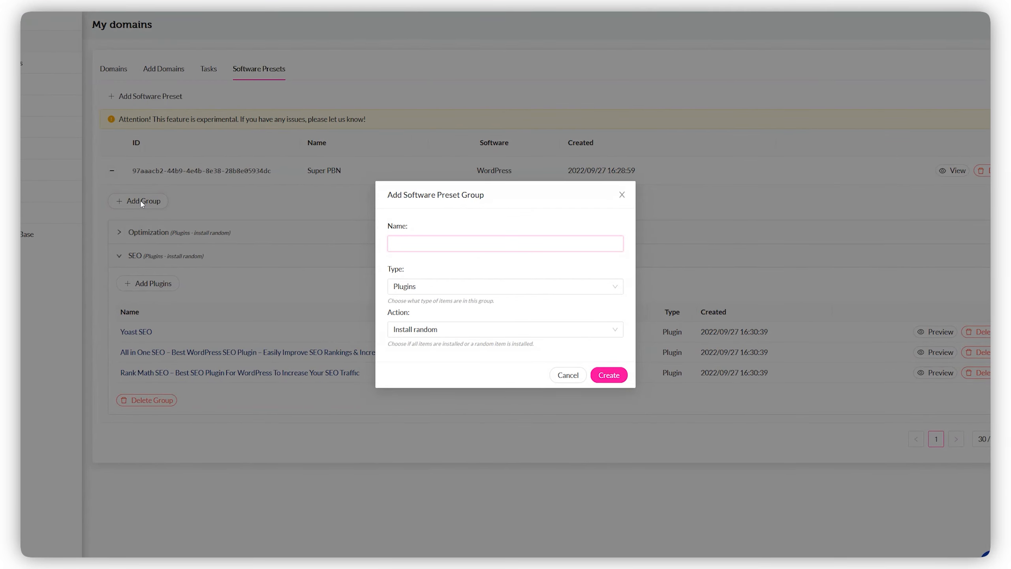
{"action": "type", "text": "Themes"}
{"action": "left_click", "coordinate": [444, 286]}
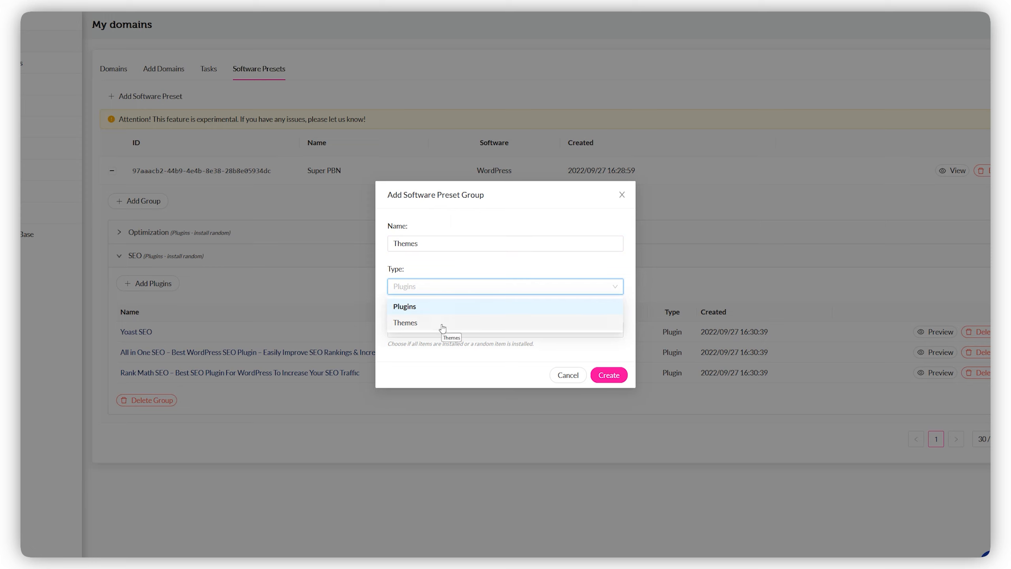
{"action": "left_click", "coordinate": [442, 325]}
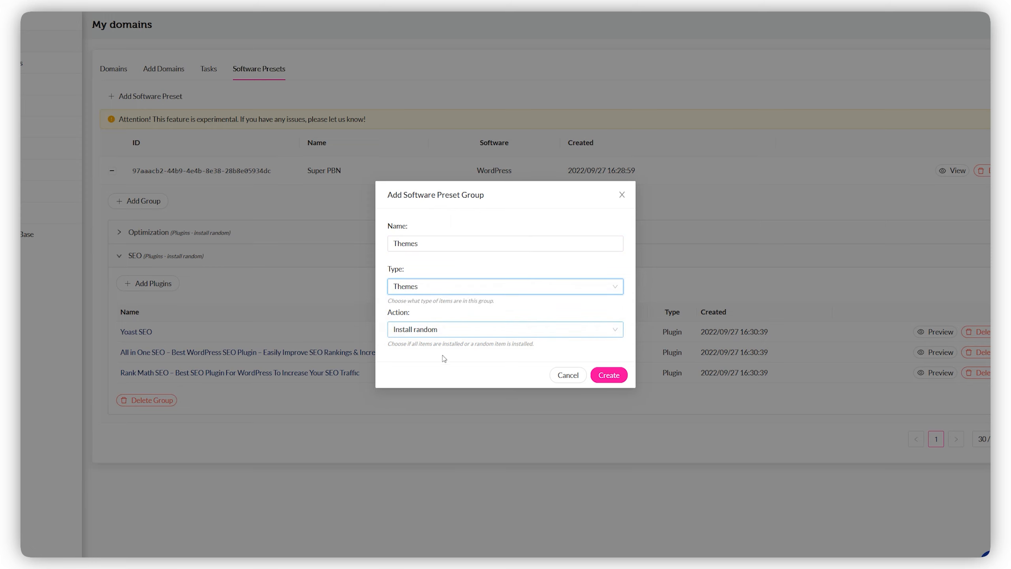
{"action": "left_click", "coordinate": [443, 333]}
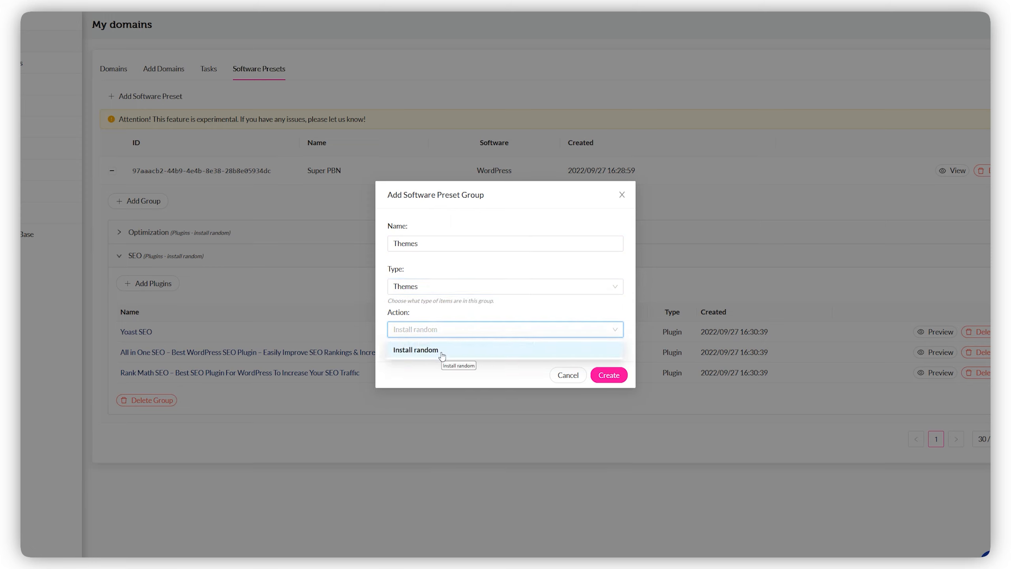
{"action": "left_click", "coordinate": [442, 354]}
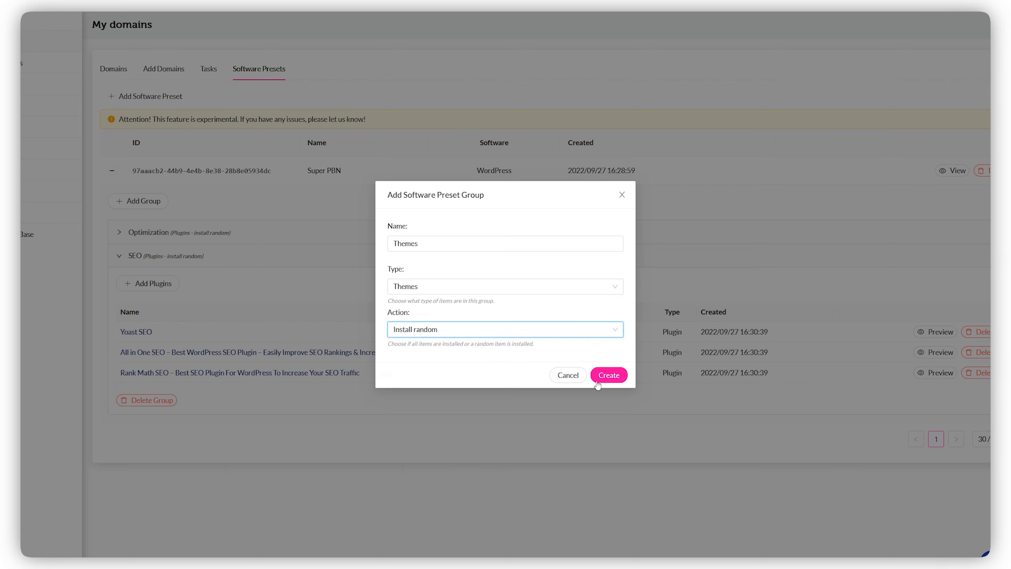
{"action": "left_click", "coordinate": [608, 376]}
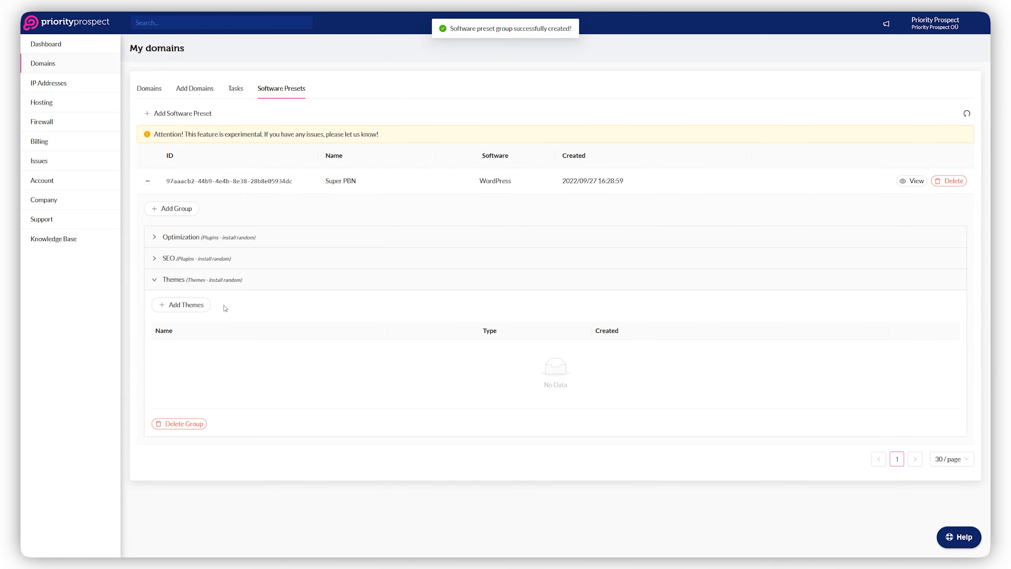
Step: Search for "modern" themes to add to the Themes group
{"action": "left_click", "coordinate": [197, 306]}
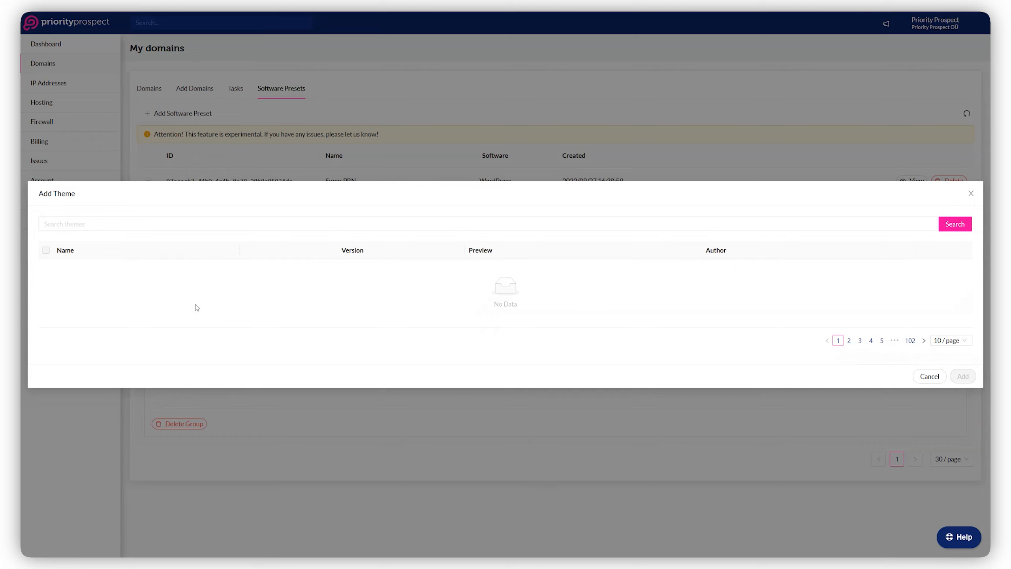
{"action": "left_click", "coordinate": [205, 224]}
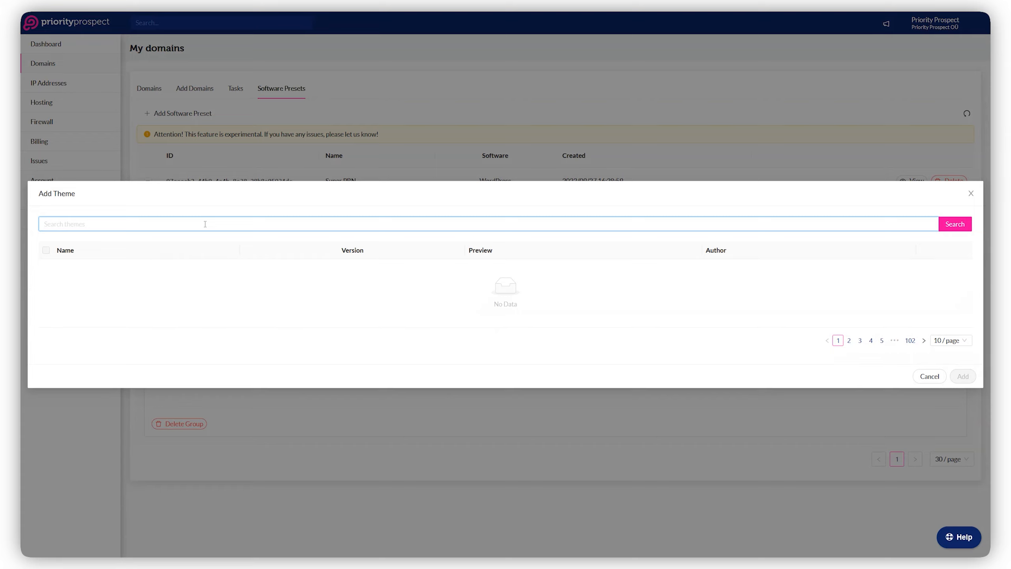
{"action": "type", "text": "modern"}
{"action": "key", "text": "Return"}
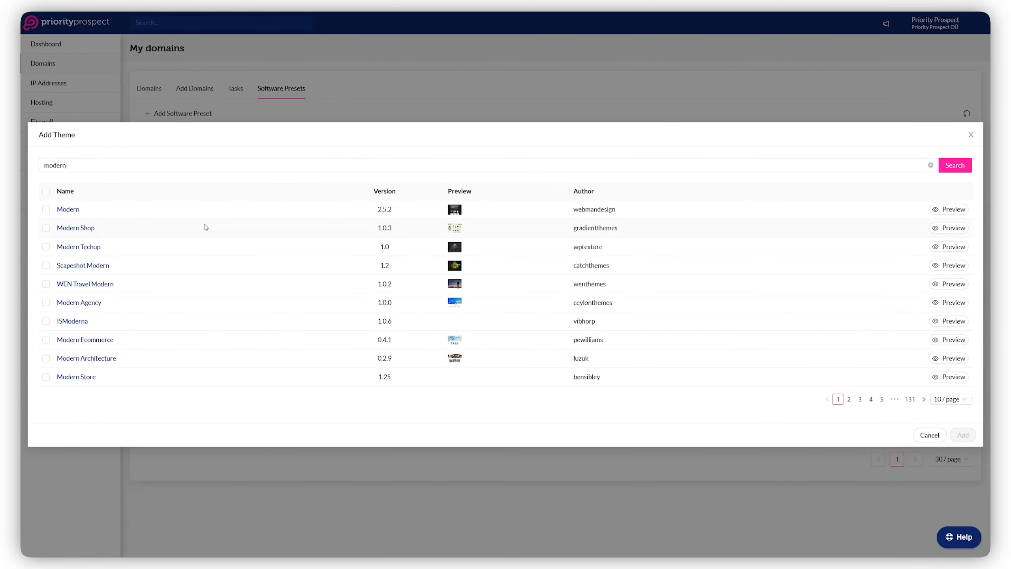
Step: Preview the screenshots of the Modern, Modern Shop and WEN Travel Modern themes
{"action": "left_click", "coordinate": [455, 210]}
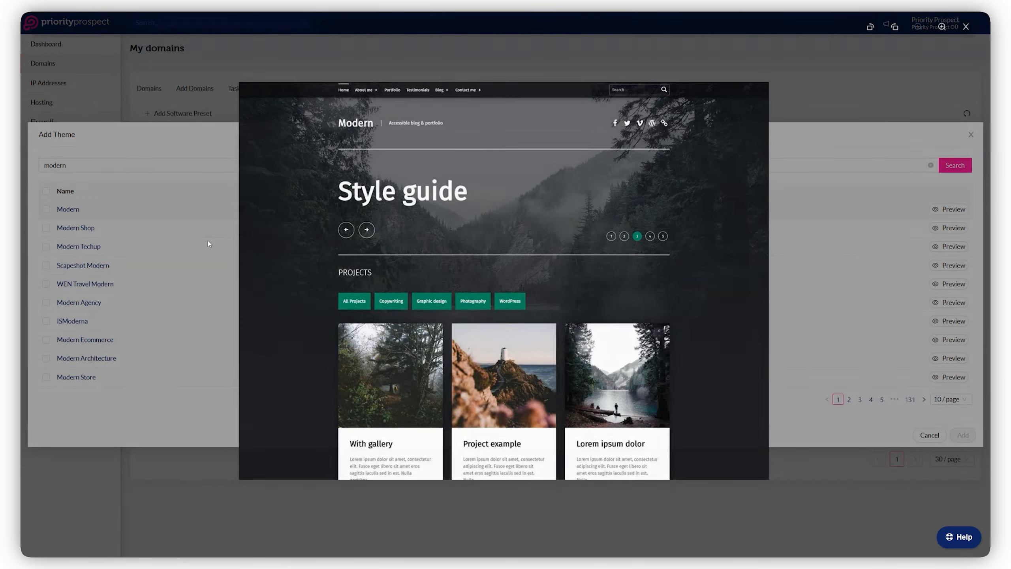
{"action": "left_click", "coordinate": [209, 243]}
{"action": "left_click", "coordinate": [453, 228]}
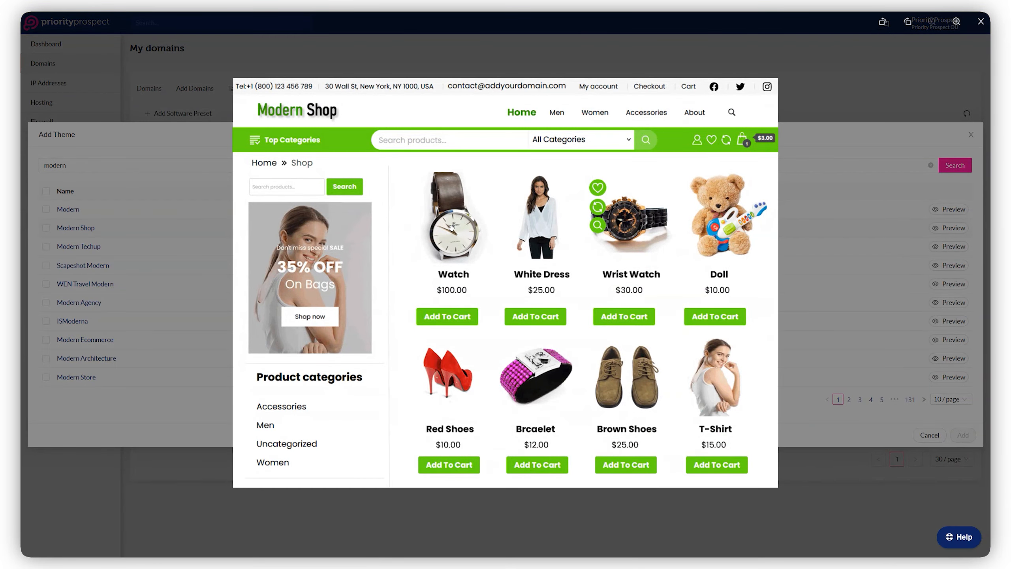
{"action": "left_click", "coordinate": [195, 240]}
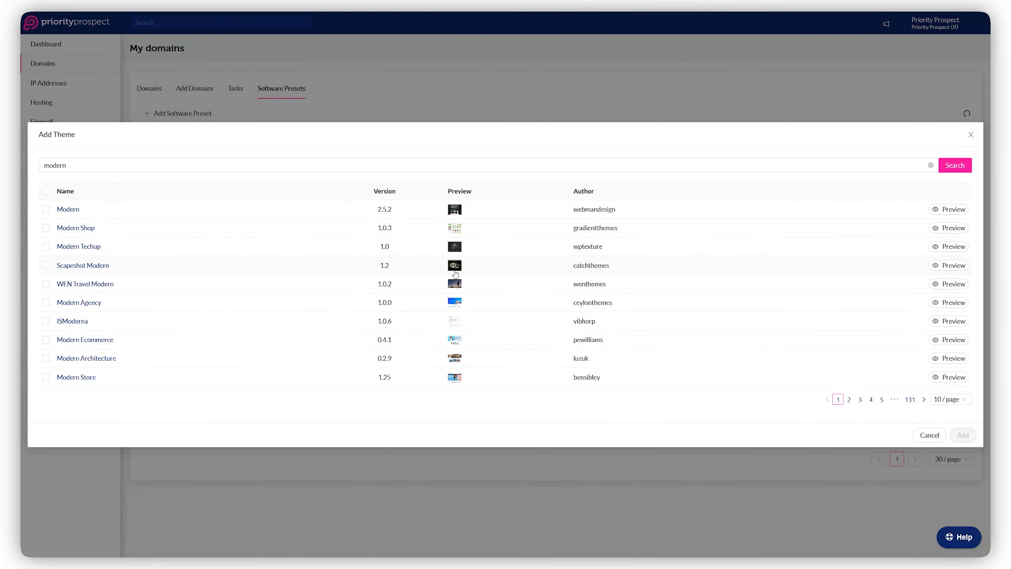
{"action": "left_click", "coordinate": [455, 283]}
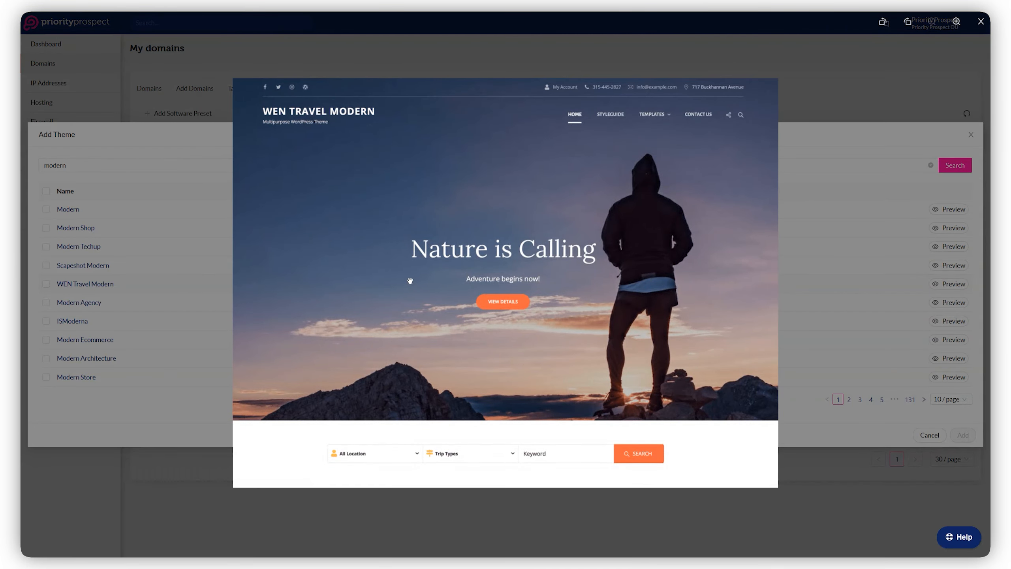
{"action": "left_click", "coordinate": [184, 281]}
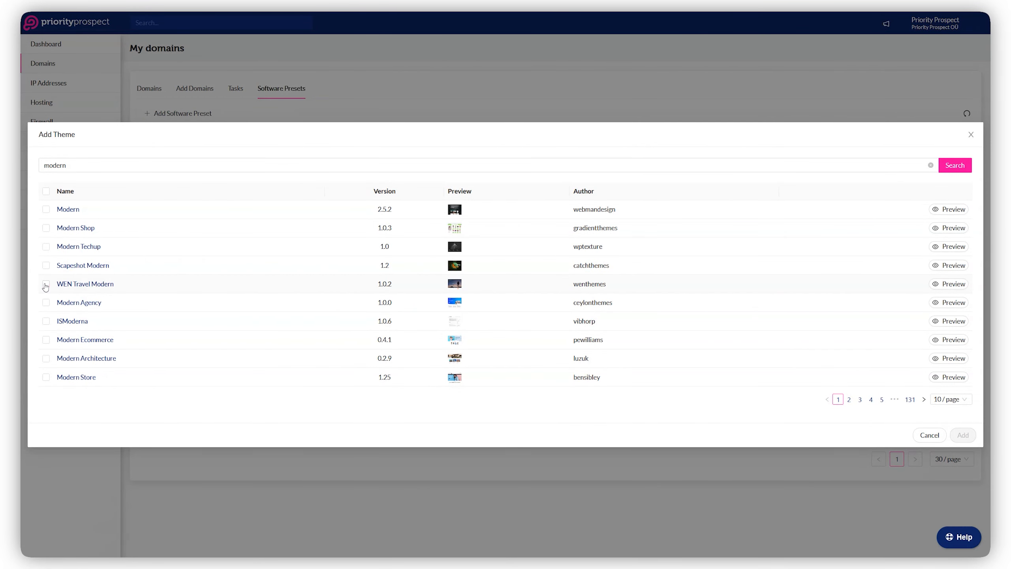
Step: Add WEN Travel Modern, Modern, Modern Shop, Modern Techup and Scapeshot Modern to the Themes group
{"action": "left_click", "coordinate": [46, 284]}
{"action": "left_click", "coordinate": [46, 211]}
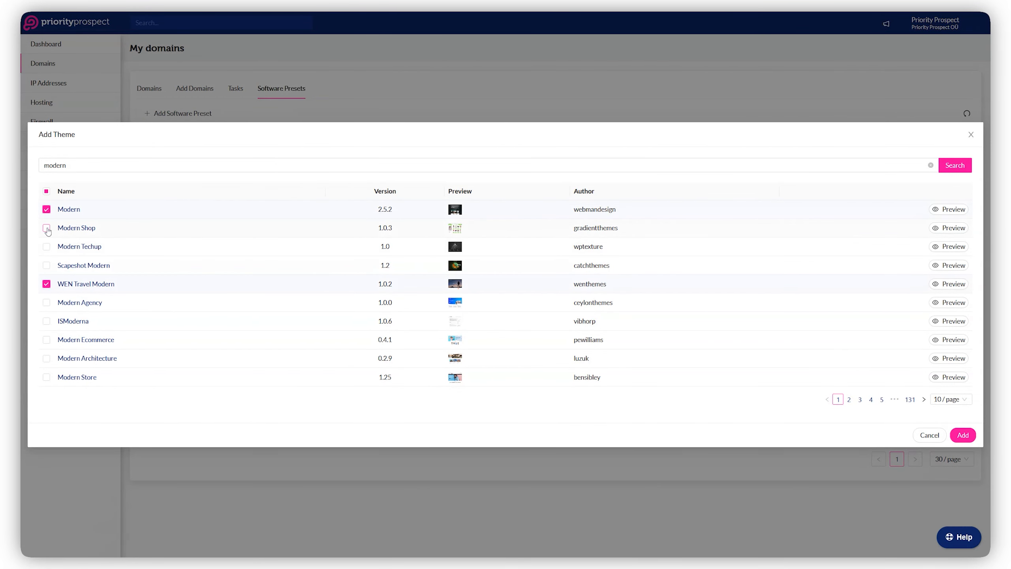
{"action": "left_click", "coordinate": [47, 229]}
{"action": "left_click", "coordinate": [48, 247]}
{"action": "left_click", "coordinate": [47, 266]}
{"action": "left_click", "coordinate": [961, 434]}
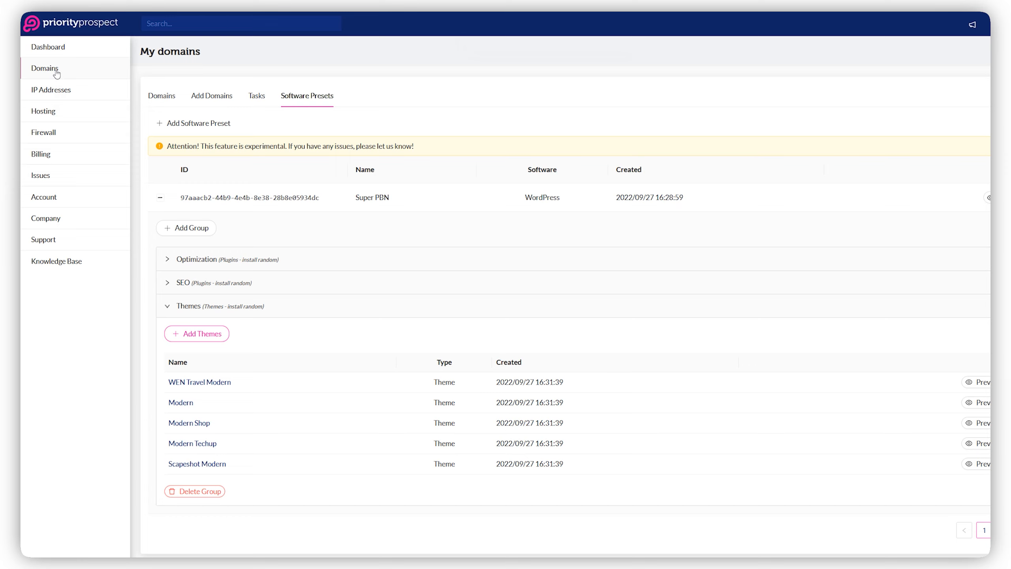
Step: Enter softwarepresetstest.com as a new domain to add and proceed to its actions
{"action": "left_click", "coordinate": [212, 98]}
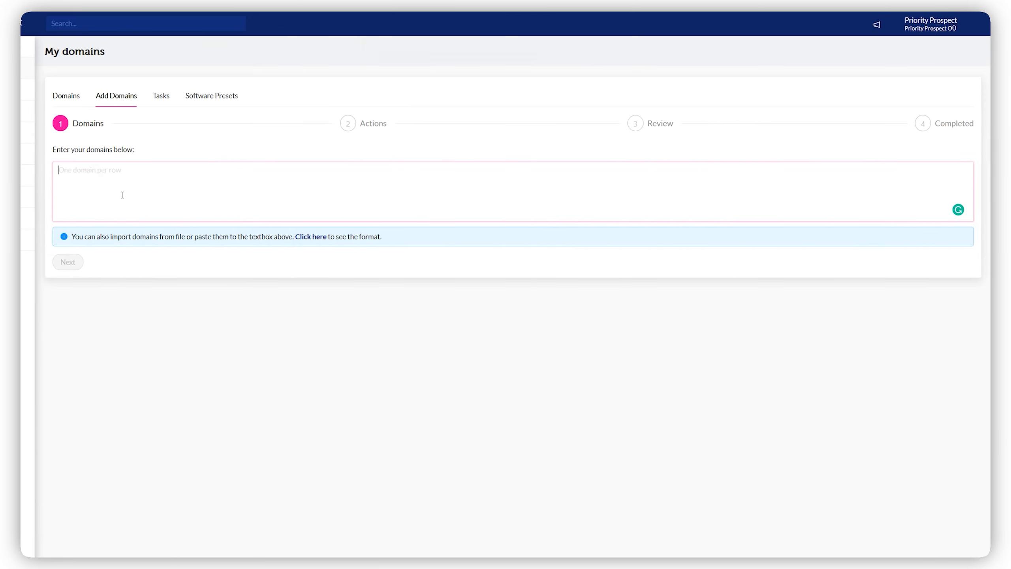
{"action": "type", "text": "softwareprese"}
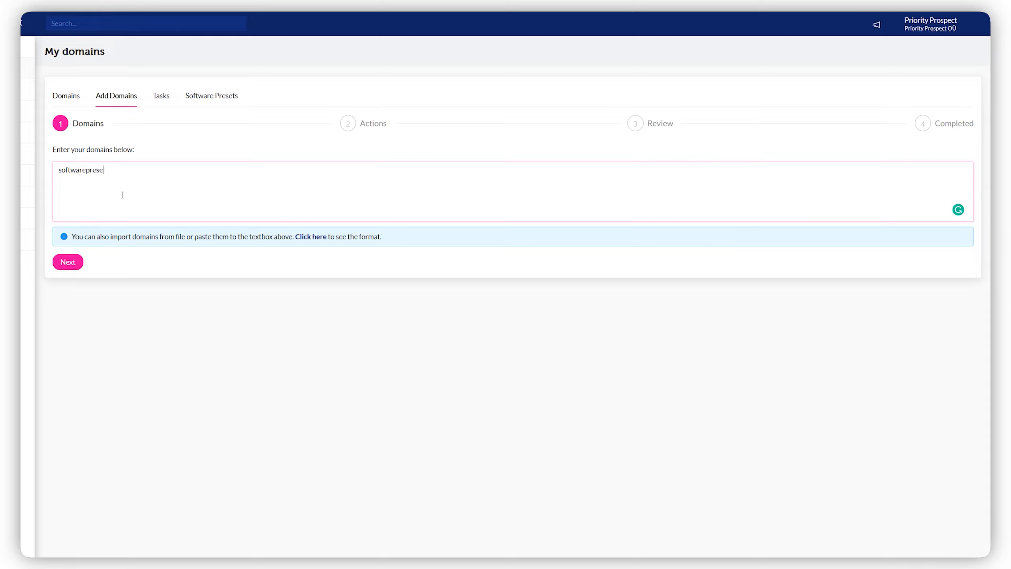
{"action": "type", "text": "tstest.com"}
{"action": "left_click", "coordinate": [80, 263]}
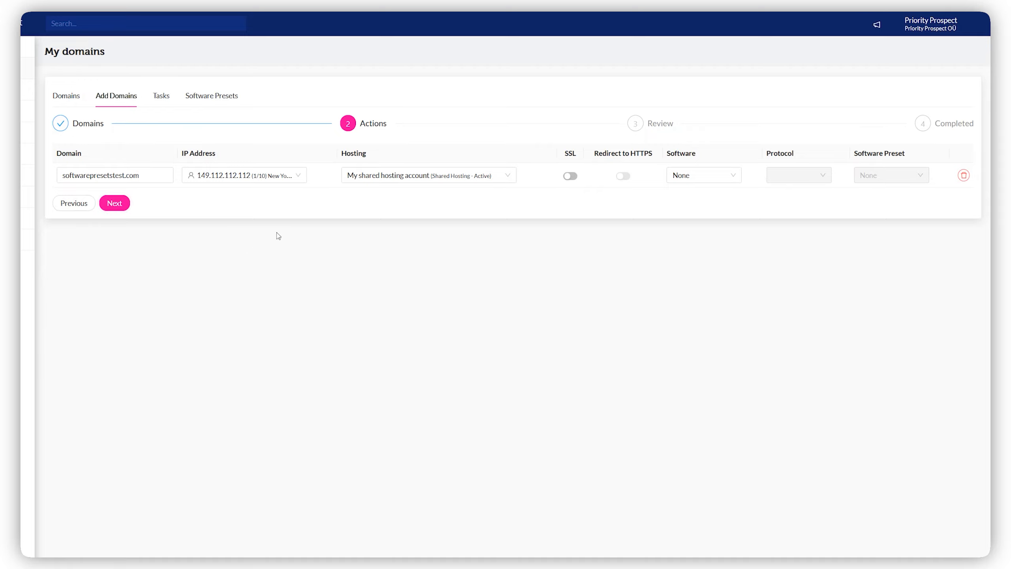
{"action": "left_click", "coordinate": [572, 178]}
{"action": "left_click", "coordinate": [677, 177]}
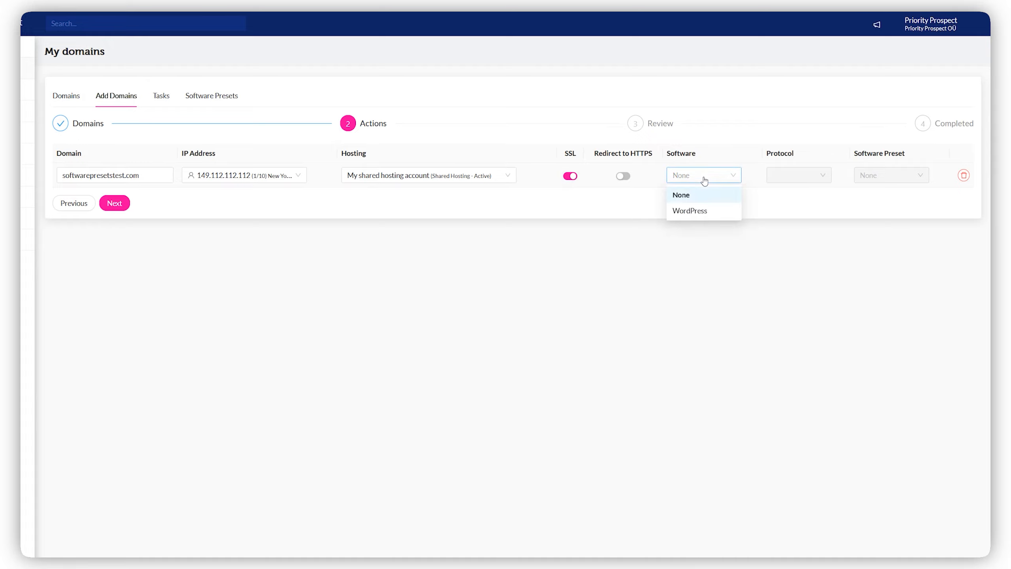
{"action": "left_click", "coordinate": [692, 214]}
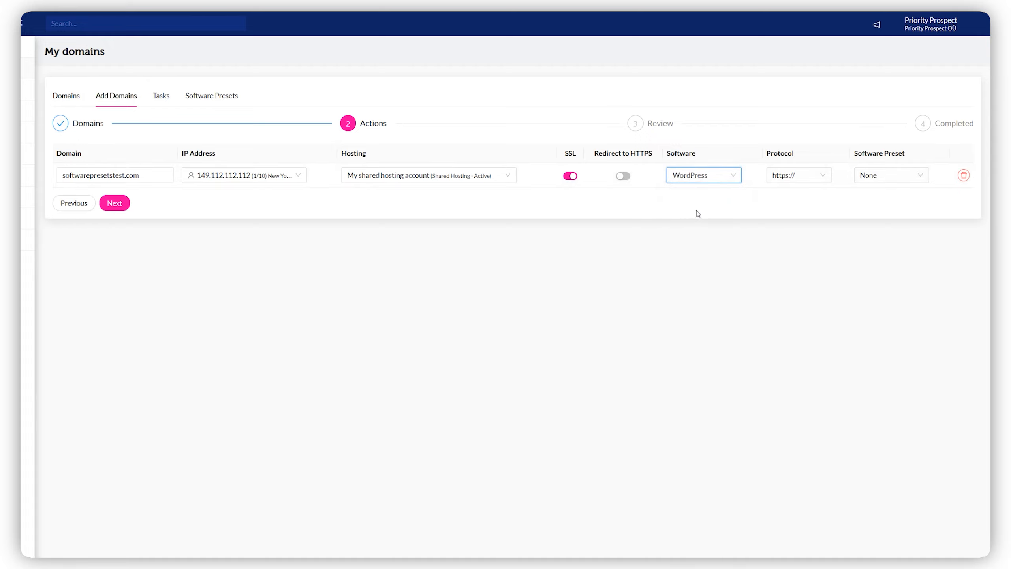
{"action": "left_click", "coordinate": [813, 182]}
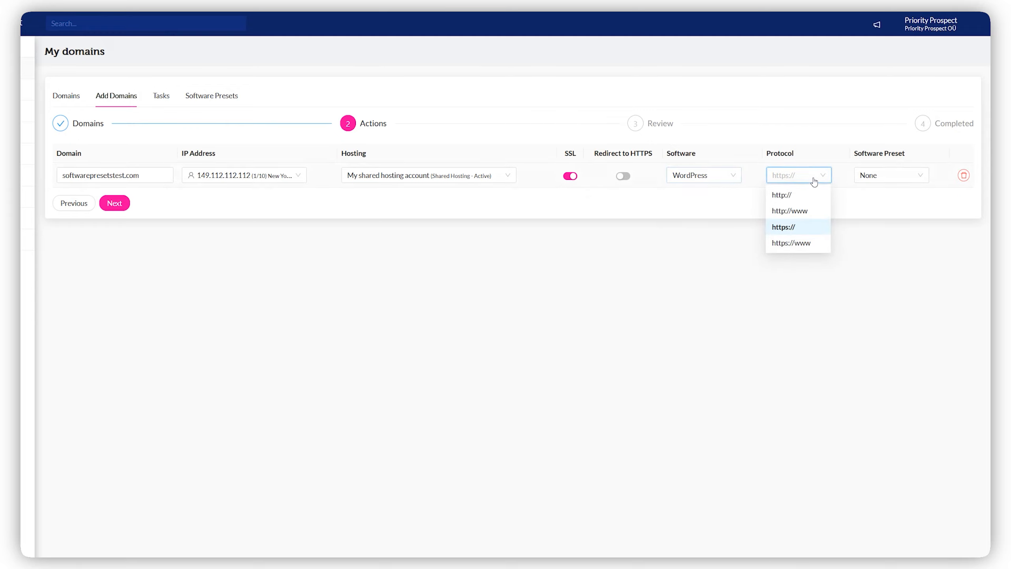
{"action": "left_click", "coordinate": [803, 243]}
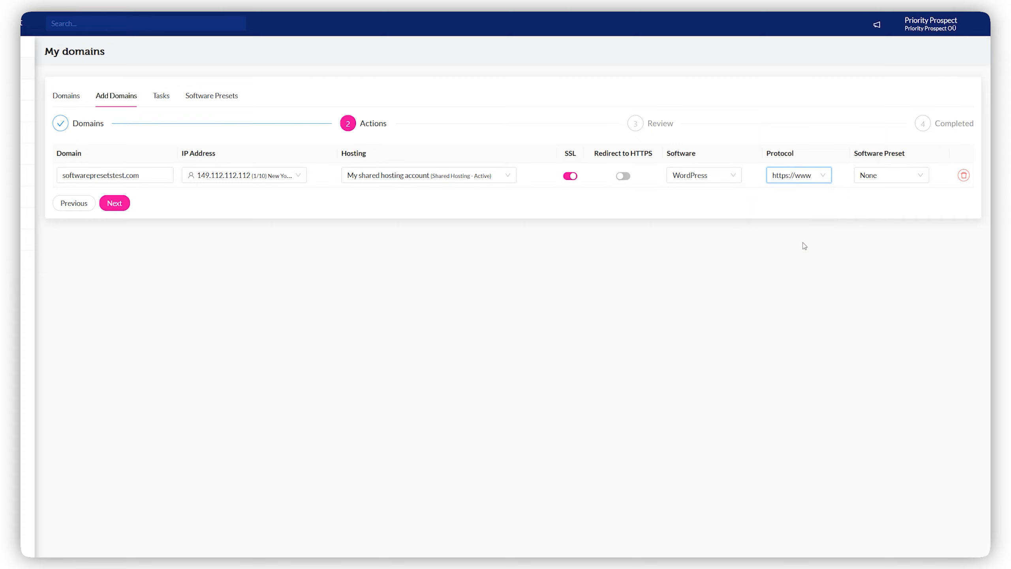